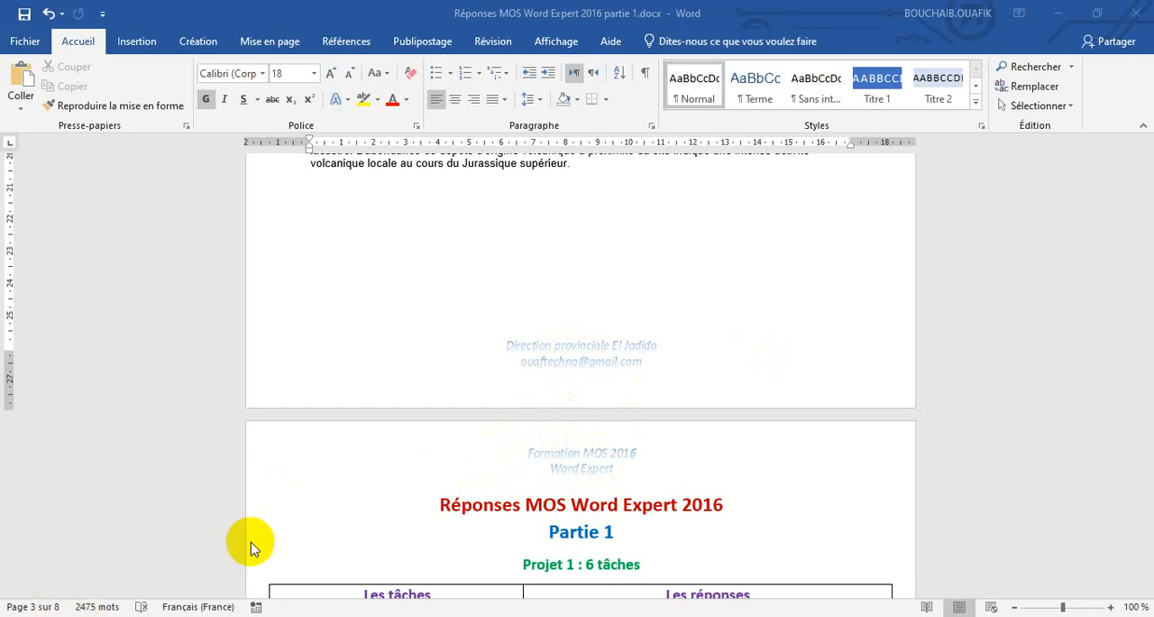
Insert a next-page section break at the end of page 3, before the "Réponses MOS Word Expert 2016" page.
{"action": "left_click", "coordinate": [407, 503]}
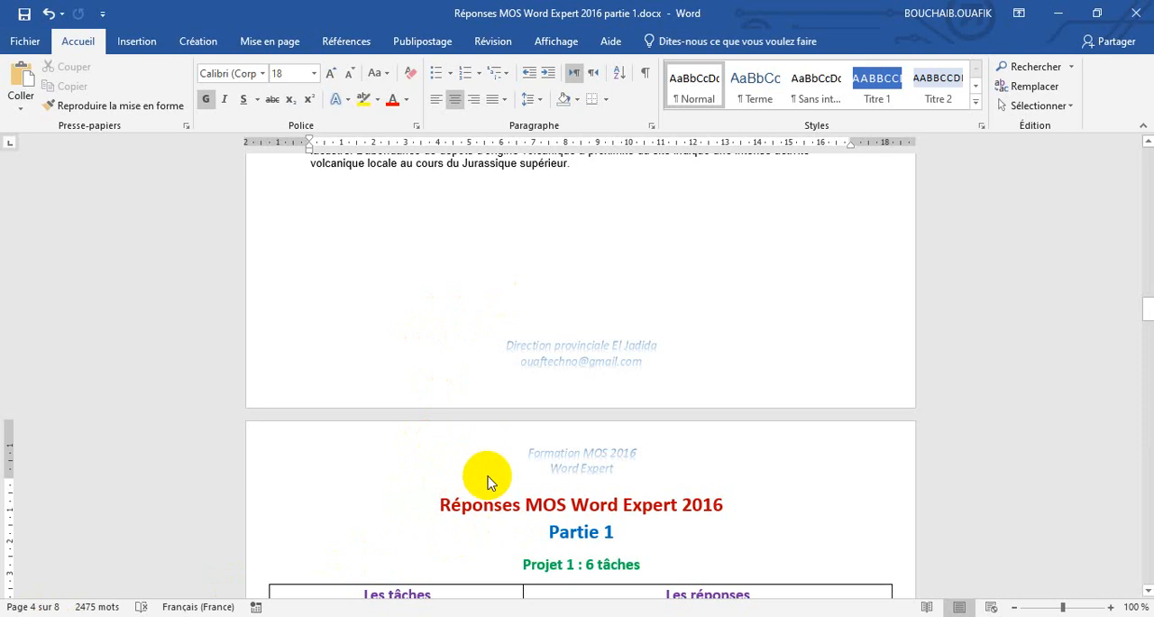
{"action": "left_click", "coordinate": [440, 296]}
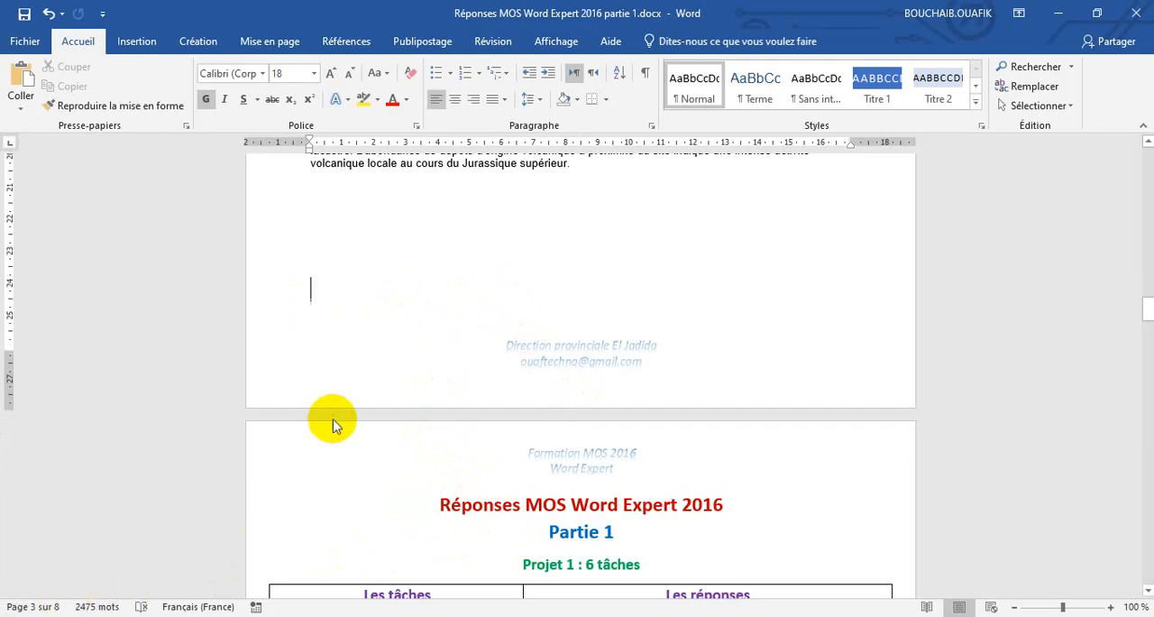
{"action": "left_click", "coordinate": [270, 41]}
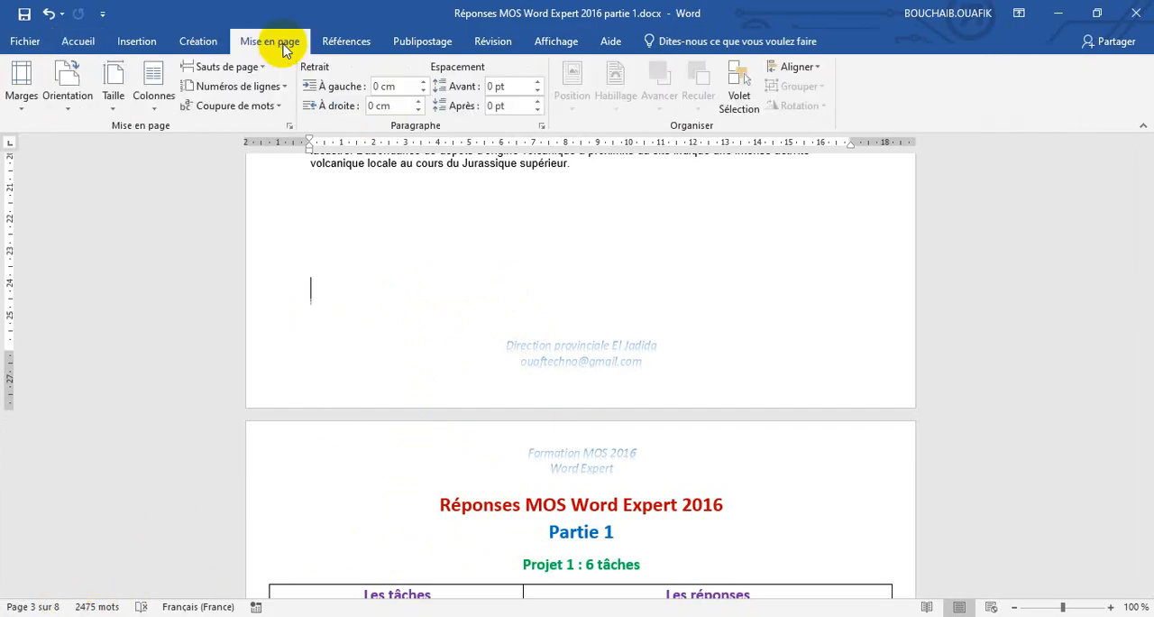
{"action": "left_click", "coordinate": [227, 67]}
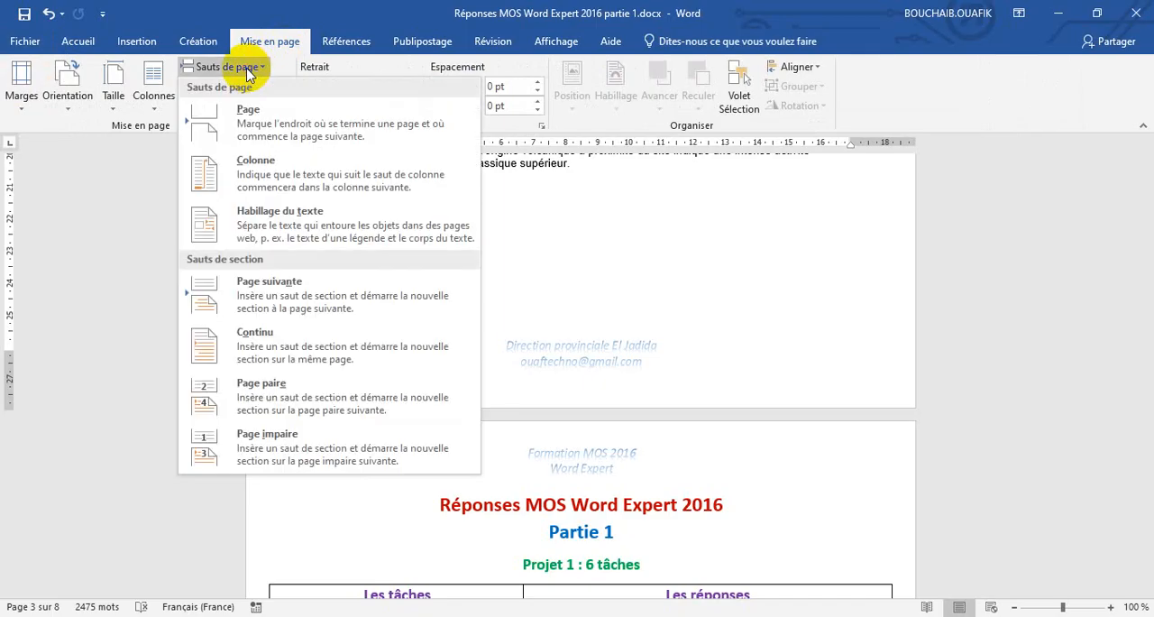
{"action": "left_click", "coordinate": [271, 297]}
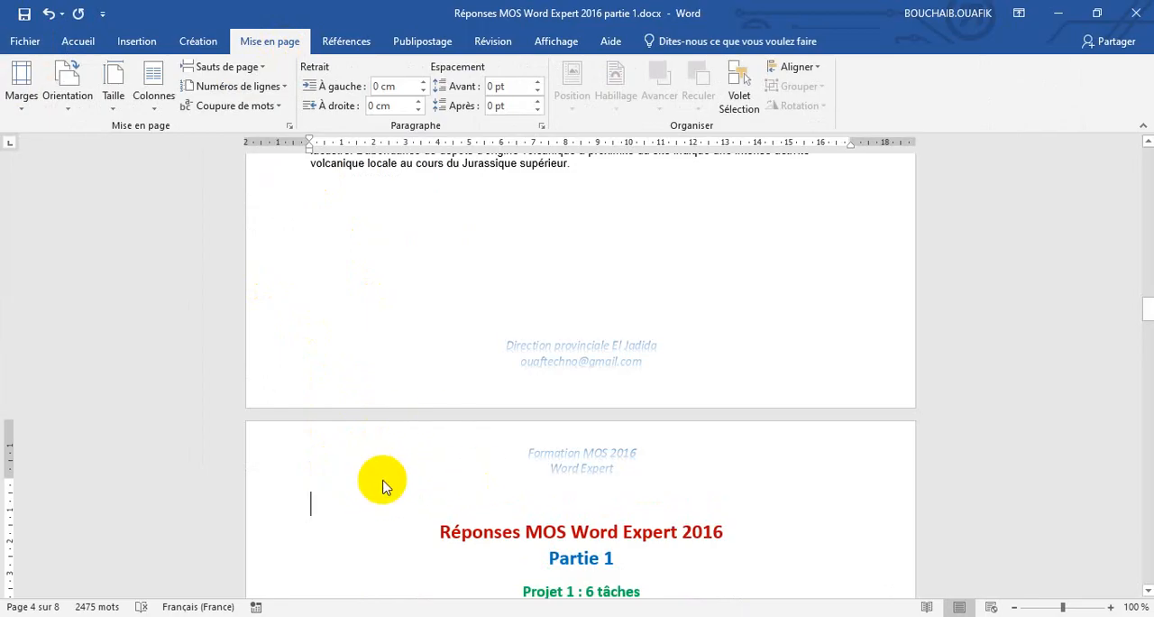
Show the formatting marks to check the section break at the end of page 3, and hide them again.
{"action": "left_click", "coordinate": [79, 42]}
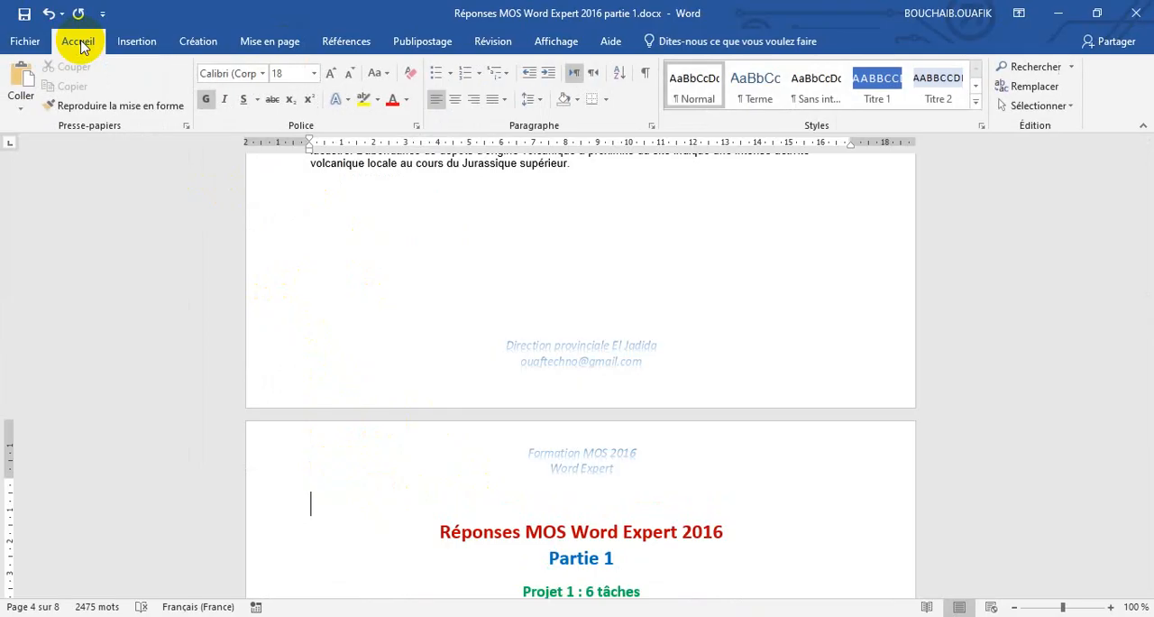
{"action": "left_click", "coordinate": [645, 75]}
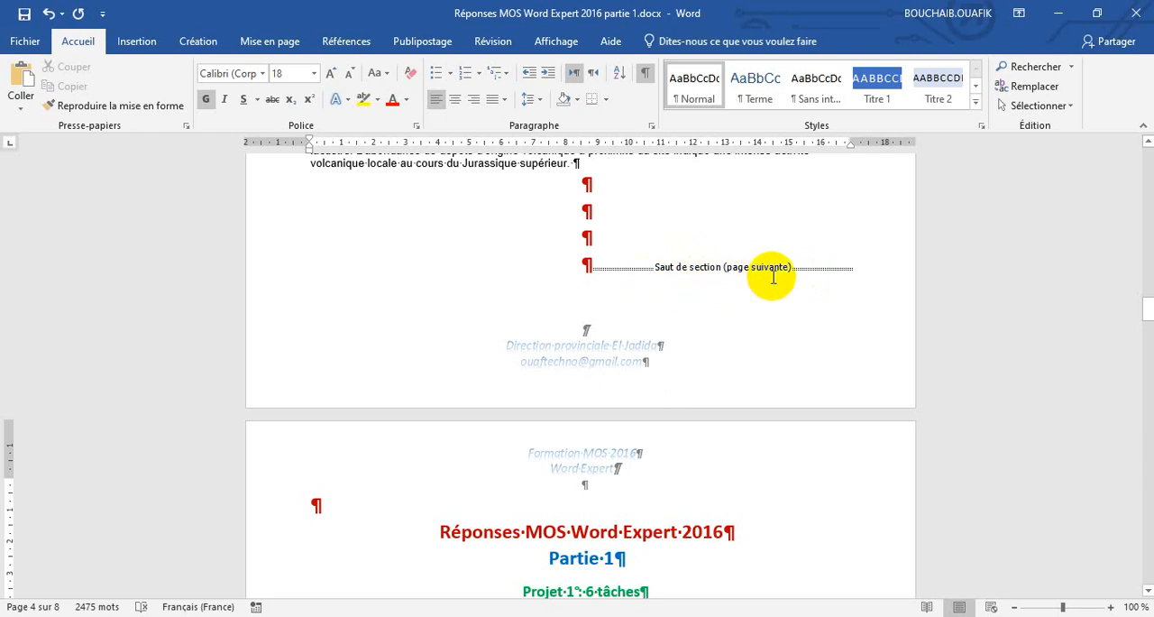
{"action": "left_click", "coordinate": [643, 80]}
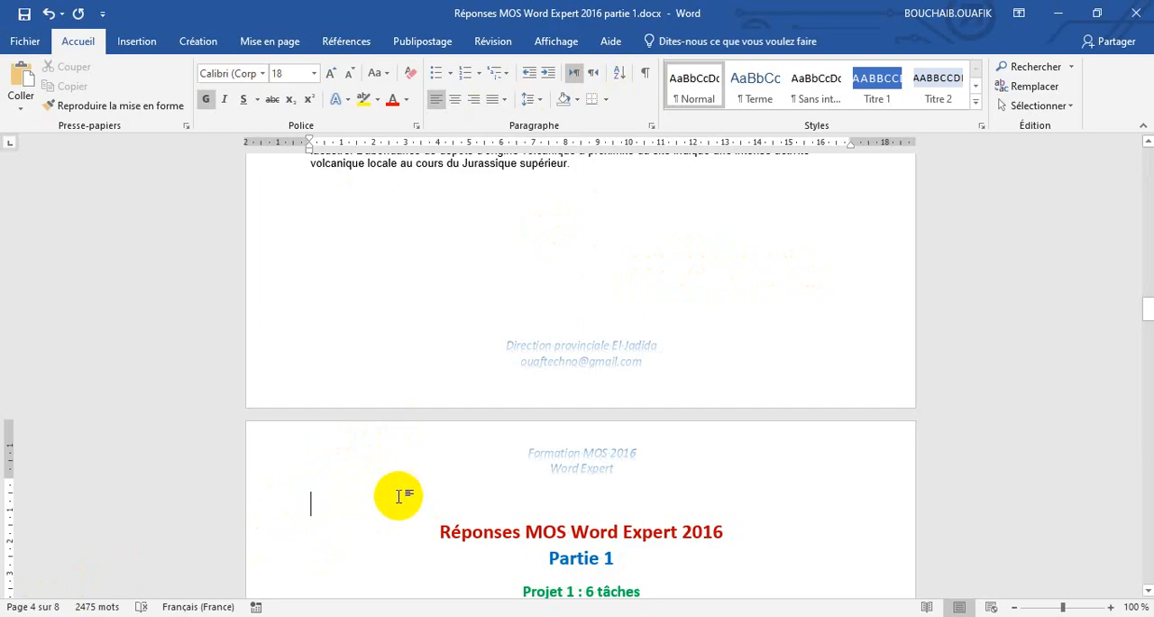
Open the footer at the end of page 4 for editing.
{"action": "scroll", "coordinate": [399, 495], "scroll_direction": "down", "scroll_amount": 5}
{"action": "scroll", "coordinate": [400, 491], "scroll_direction": "up", "scroll_amount": 1}
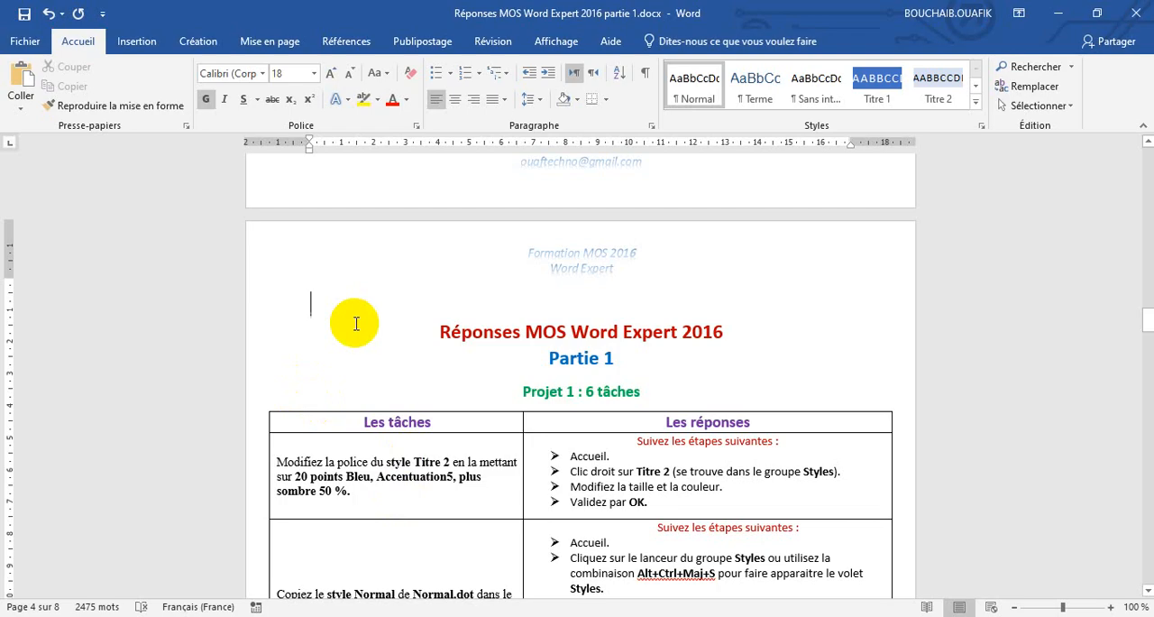
{"action": "scroll", "coordinate": [387, 342], "scroll_direction": "down", "scroll_amount": 5}
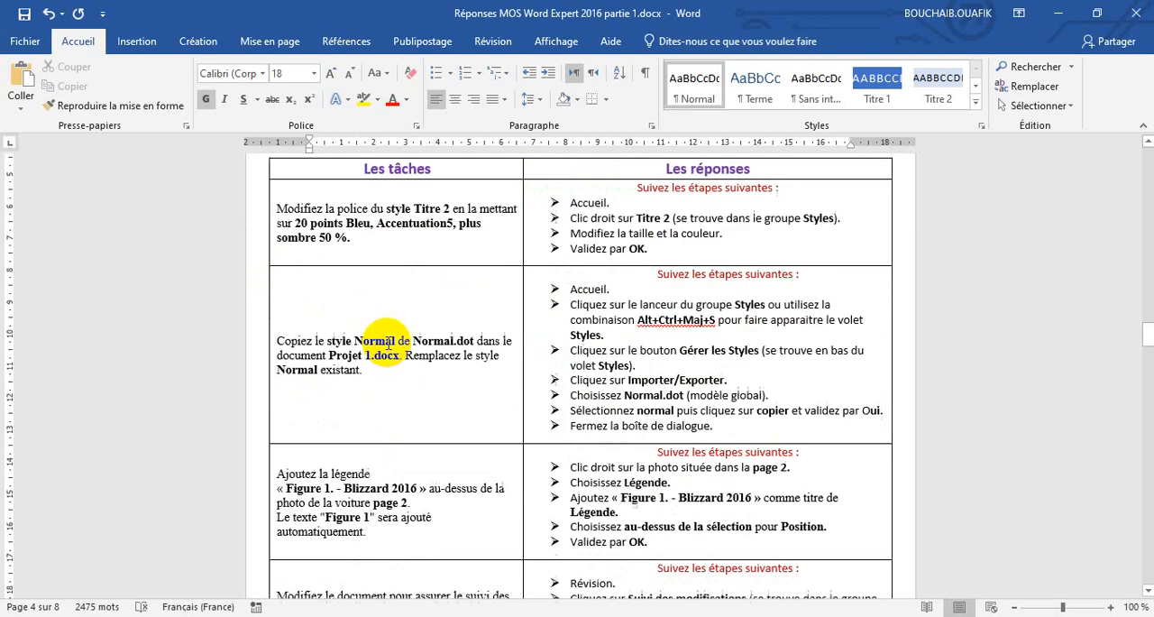
{"action": "scroll", "coordinate": [388, 342], "scroll_direction": "down", "scroll_amount": 15}
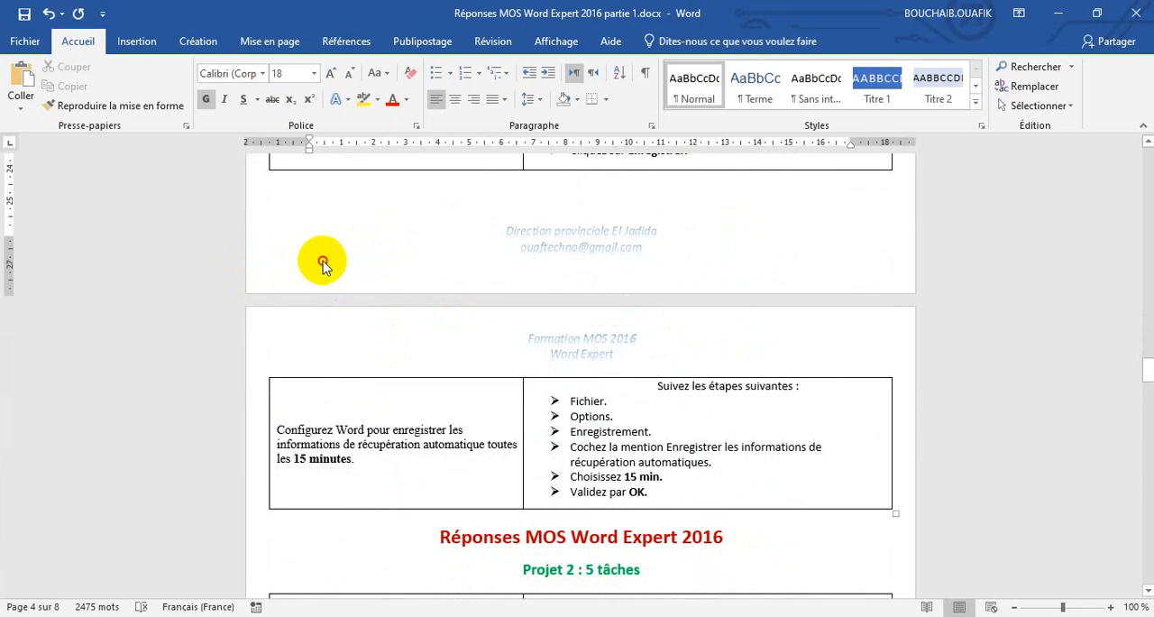
{"action": "double_click", "coordinate": [324, 267]}
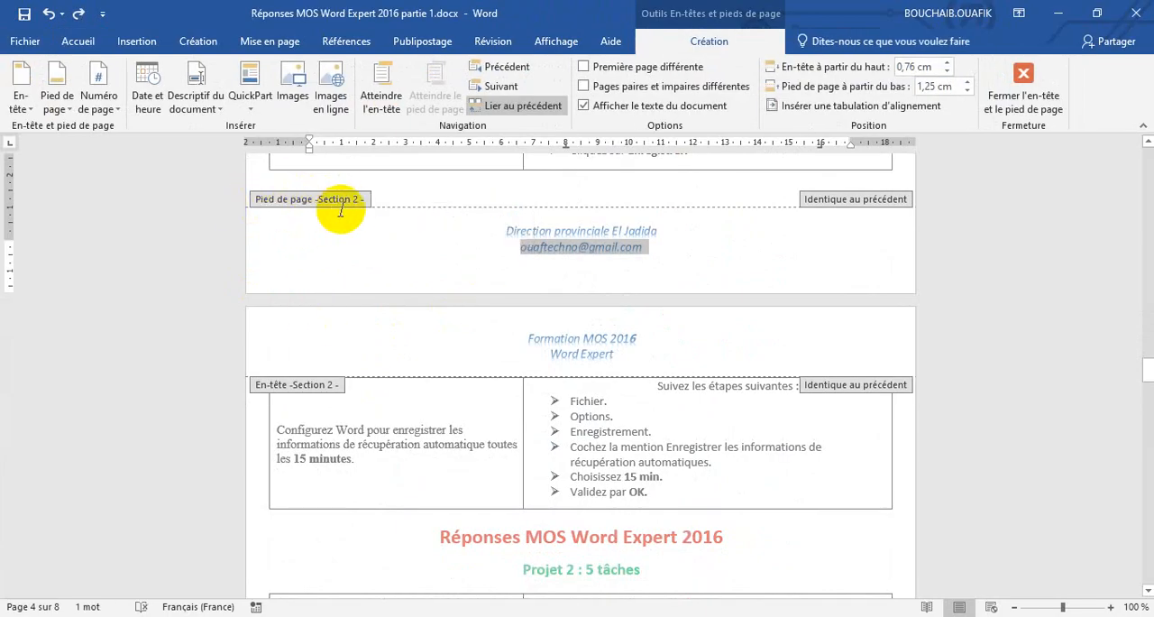
Examine the section labels of the headers and footers on the pages before and after the section break.
{"action": "scroll", "coordinate": [352, 212], "scroll_direction": "up", "scroll_amount": 15}
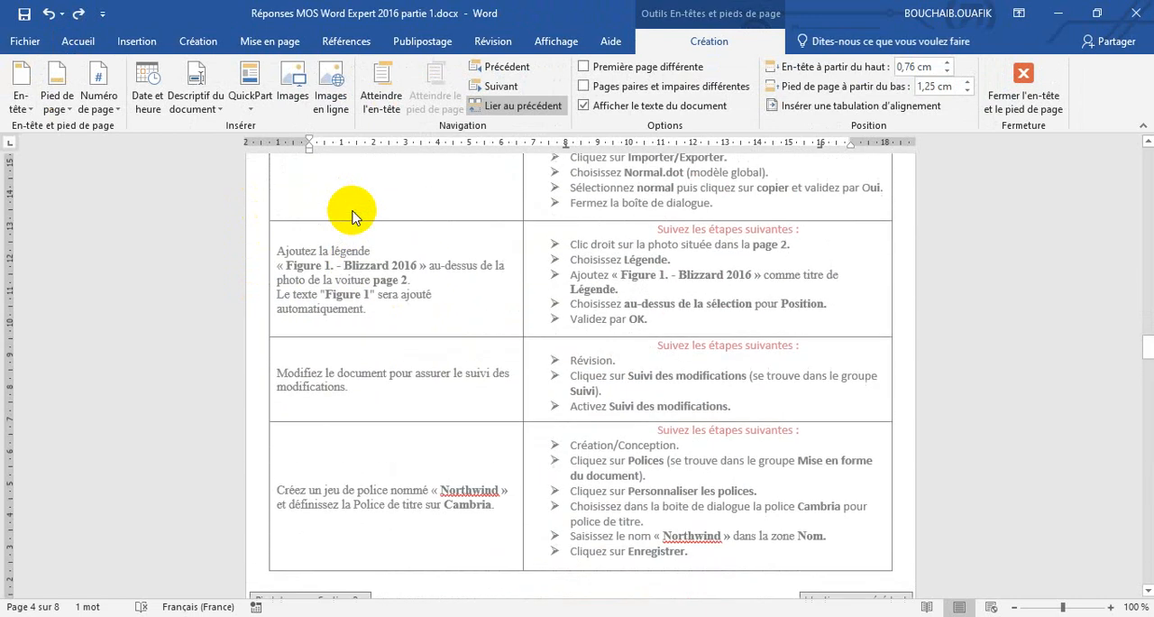
{"action": "scroll", "coordinate": [352, 216], "scroll_direction": "up", "scroll_amount": 1}
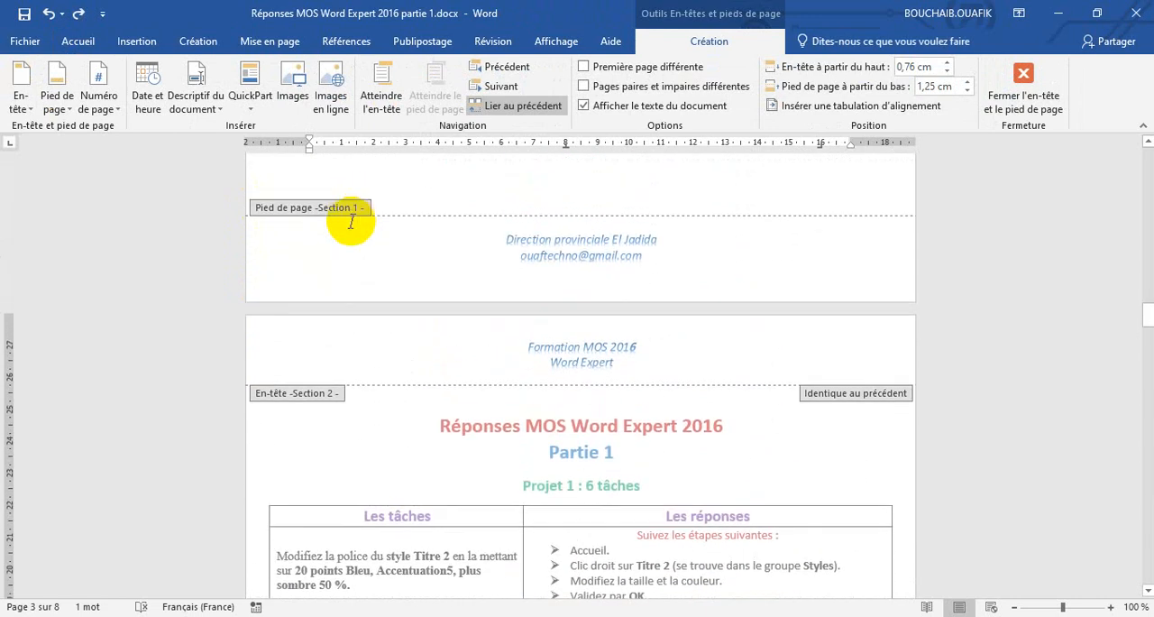
{"action": "scroll", "coordinate": [352, 221], "scroll_direction": "up", "scroll_amount": 15}
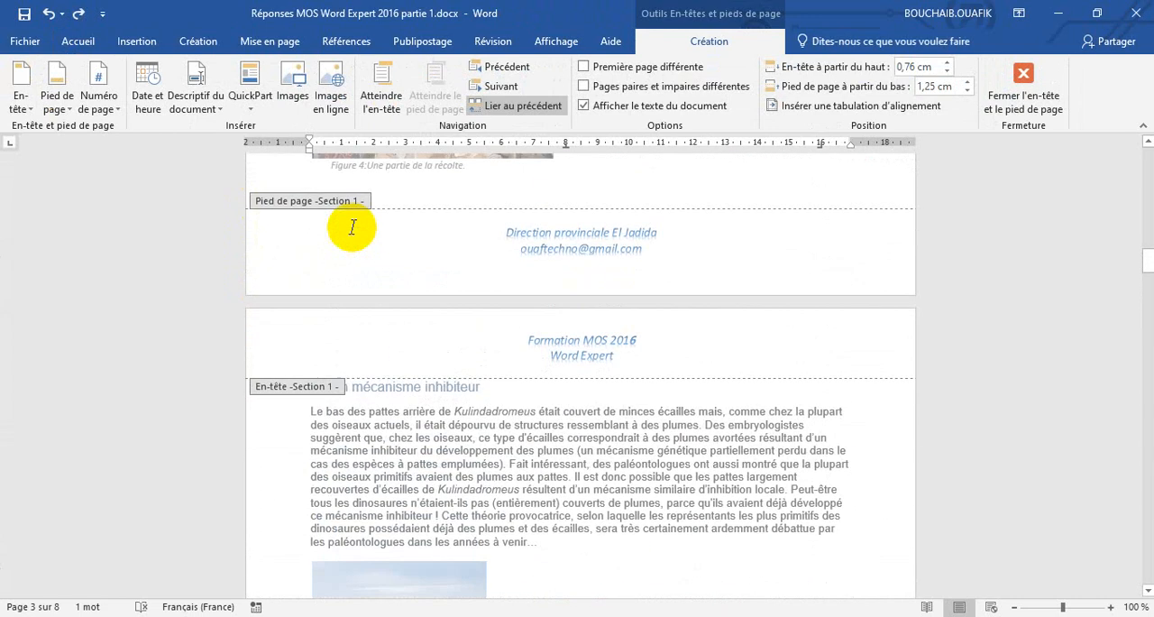
{"action": "scroll", "coordinate": [352, 227], "scroll_direction": "up", "scroll_amount": 1}
{"action": "scroll", "coordinate": [330, 352], "scroll_direction": "down", "scroll_amount": 8}
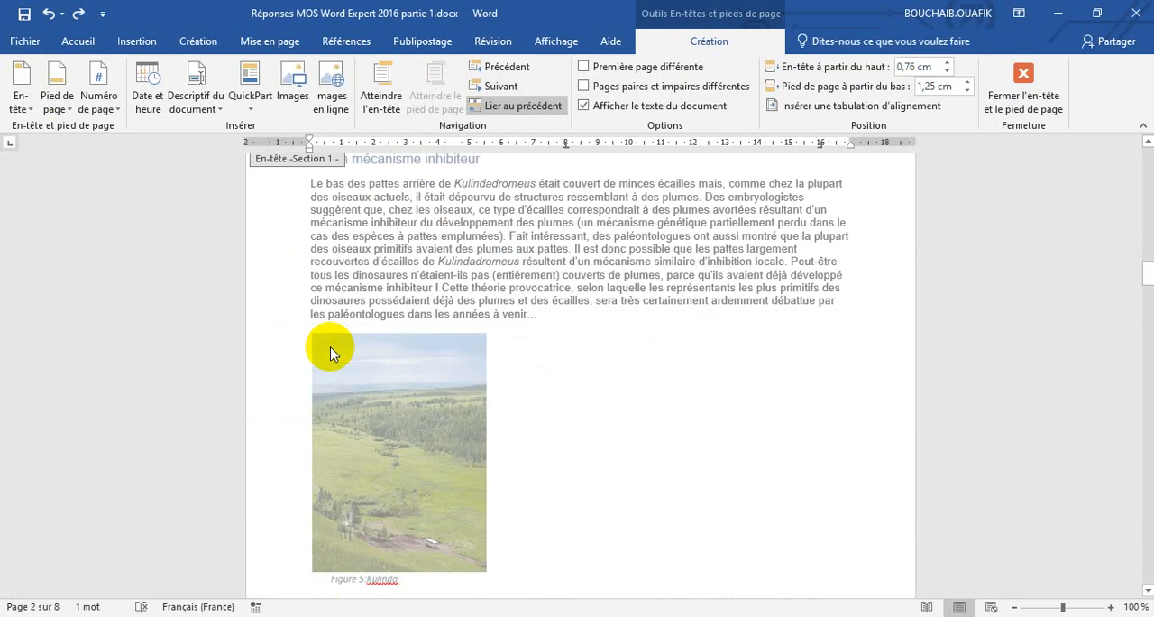
{"action": "scroll", "coordinate": [330, 351], "scroll_direction": "down", "scroll_amount": 20}
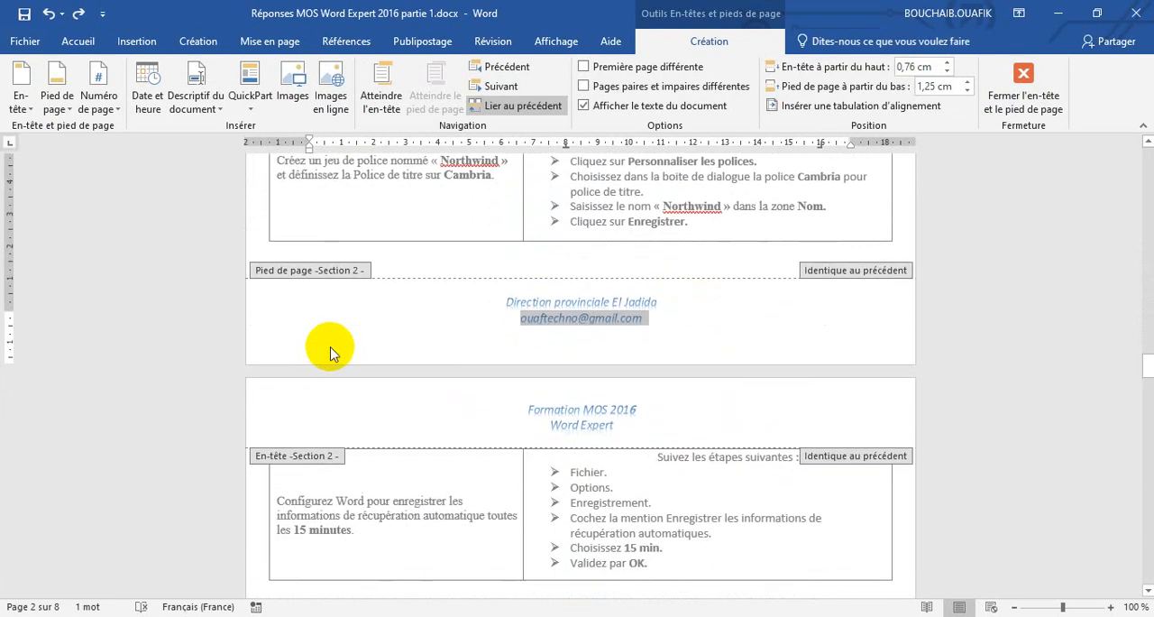
{"action": "scroll", "coordinate": [325, 349], "scroll_direction": "down", "scroll_amount": 8}
{"action": "scroll", "coordinate": [382, 353], "scroll_direction": "down", "scroll_amount": 3}
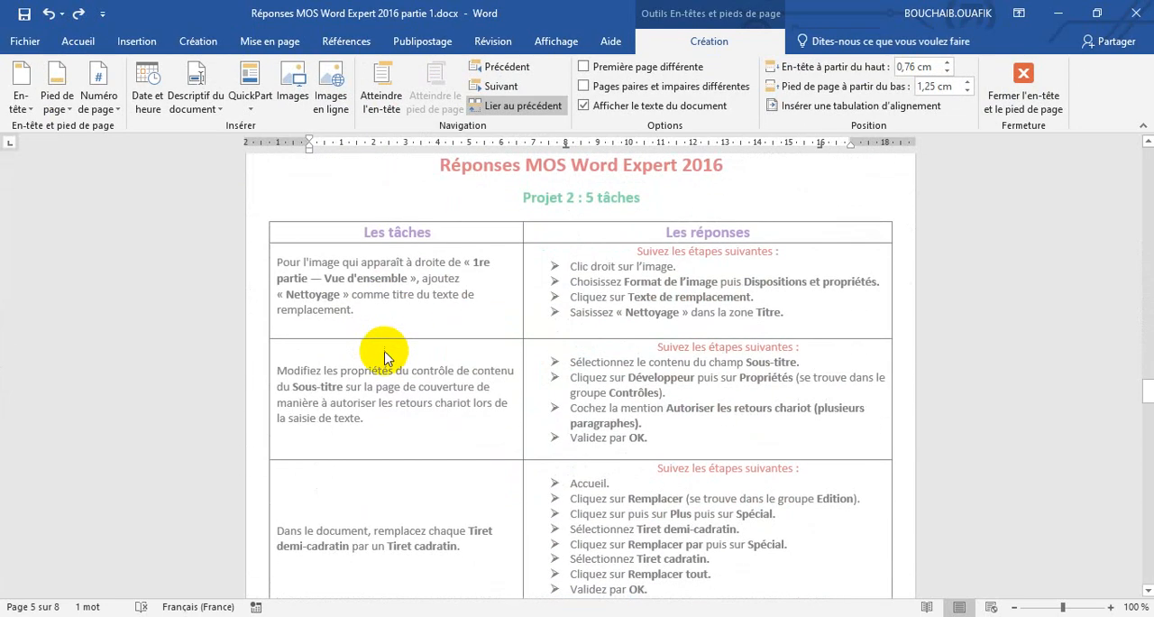
{"action": "scroll", "coordinate": [384, 356], "scroll_direction": "down", "scroll_amount": 20}
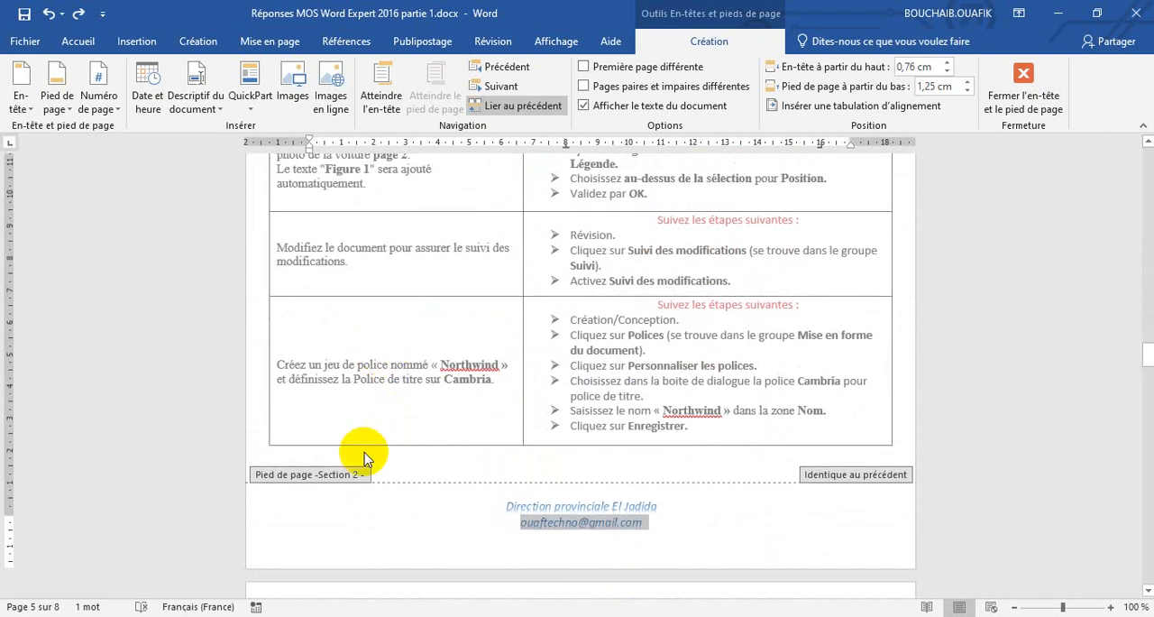
Insert a bottom-of-page number in the Cercle style from the Section 2 footer on page 4.
{"action": "left_click", "coordinate": [335, 508]}
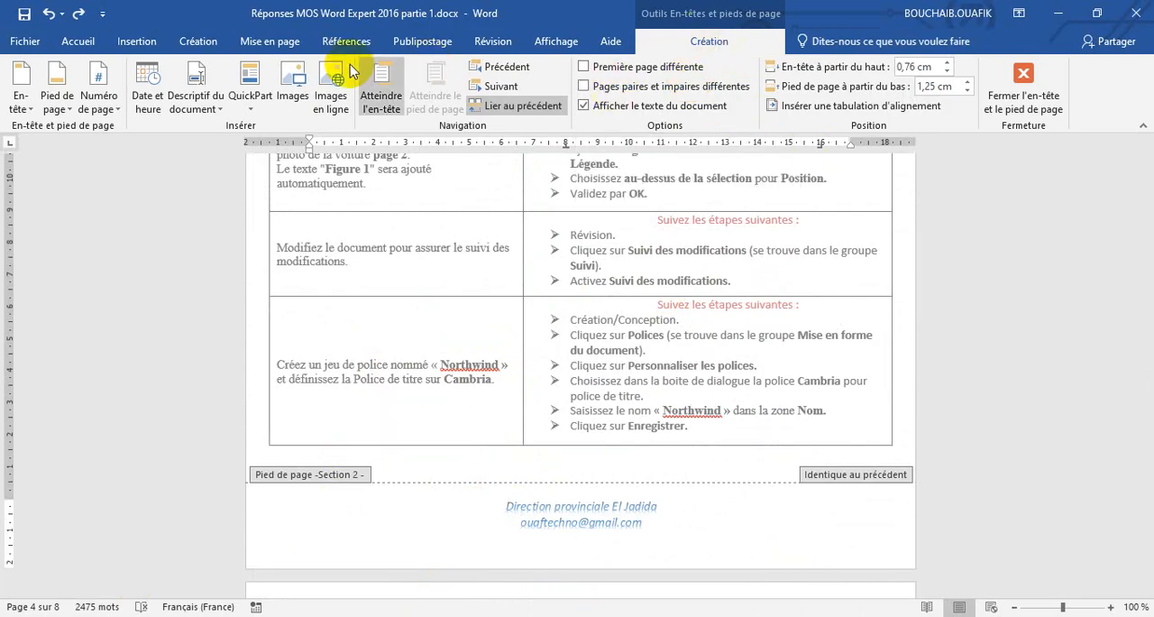
{"action": "left_click", "coordinate": [115, 113]}
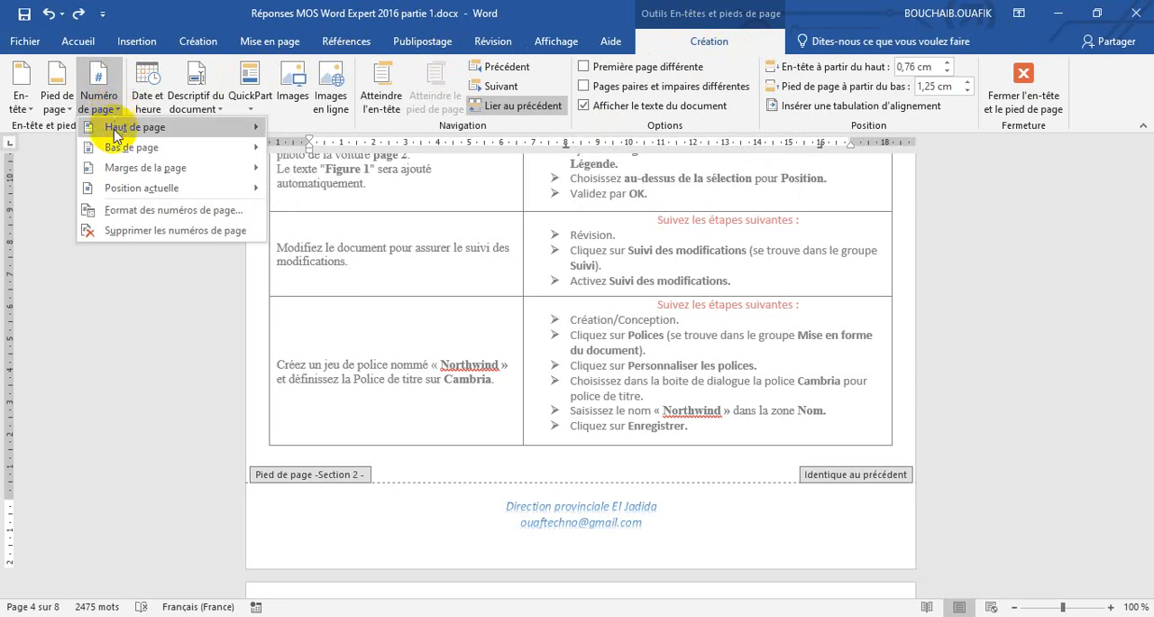
{"action": "mouse_move", "coordinate": [160, 133]}
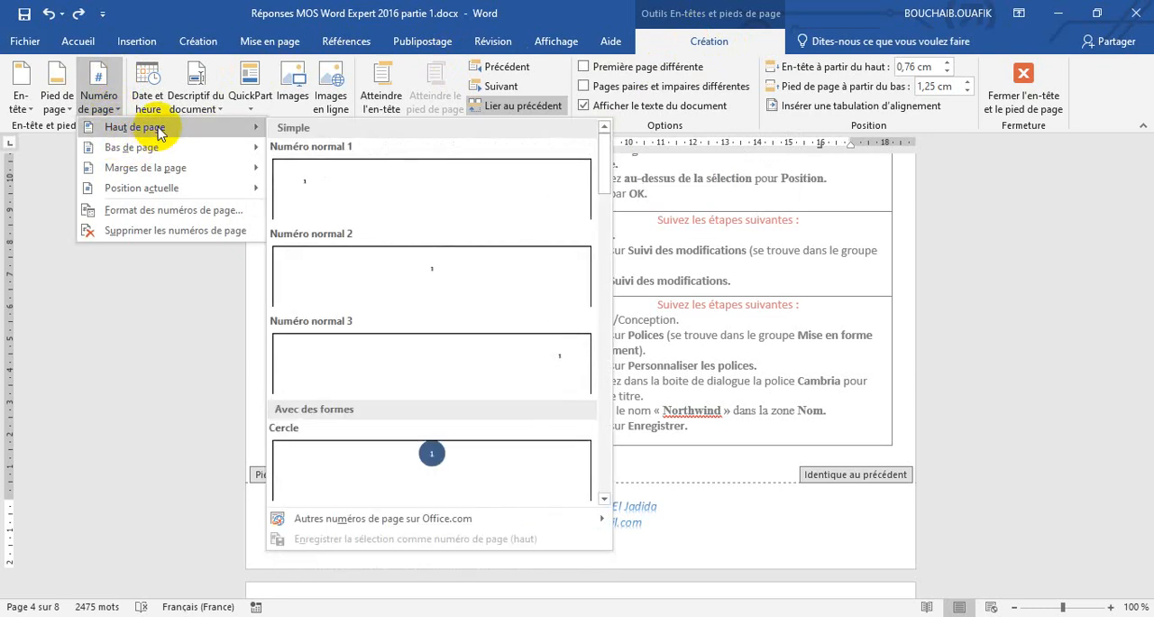
{"action": "mouse_move", "coordinate": [153, 154]}
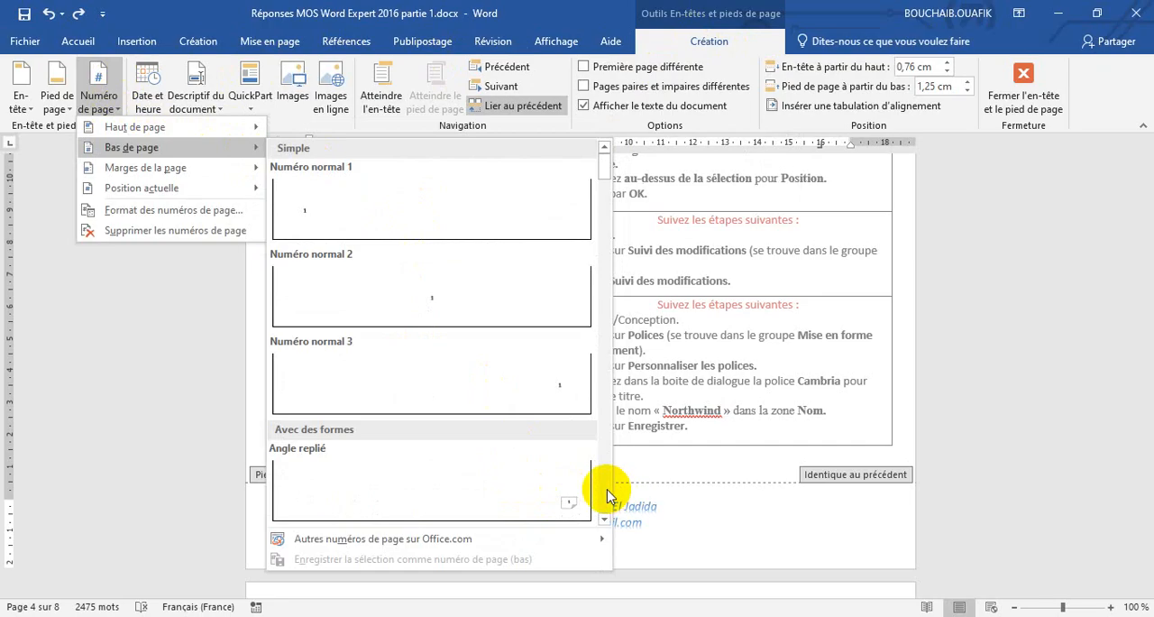
{"action": "scroll", "coordinate": [609, 488], "scroll_direction": "down", "scroll_amount": 3}
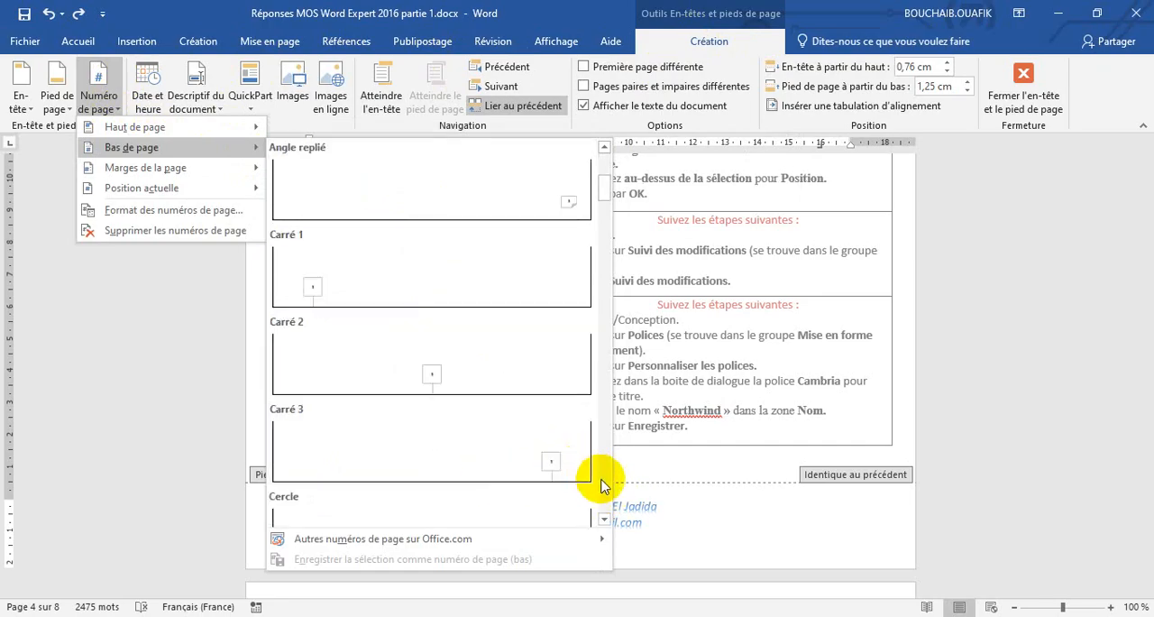
{"action": "scroll", "coordinate": [461, 487], "scroll_direction": "down", "scroll_amount": 3}
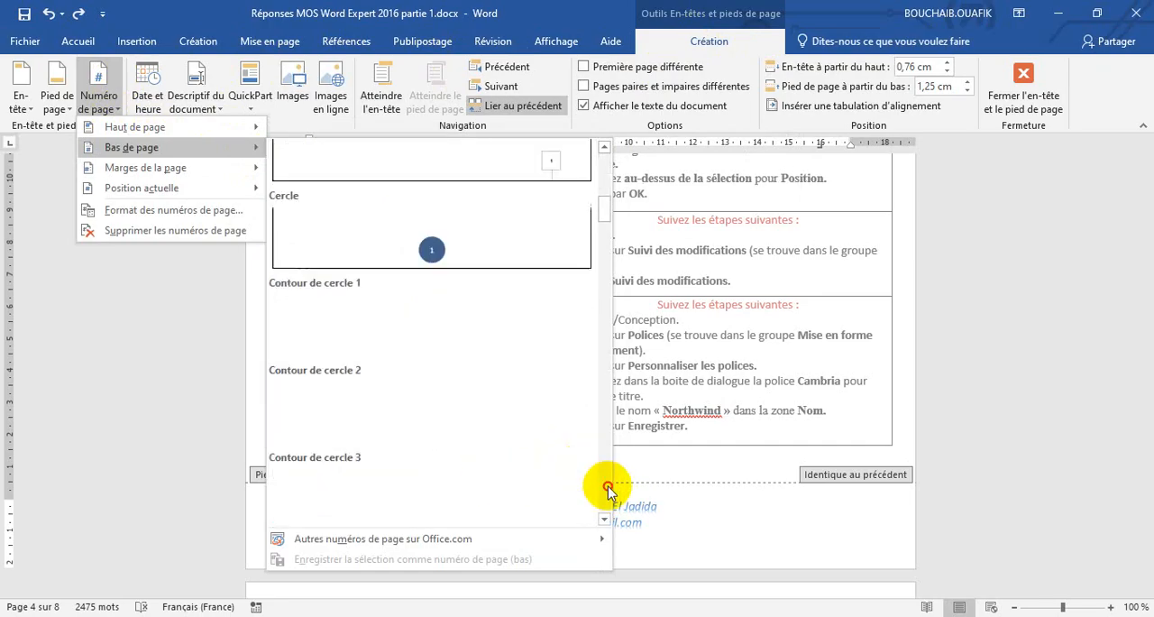
{"action": "left_click", "coordinate": [430, 257]}
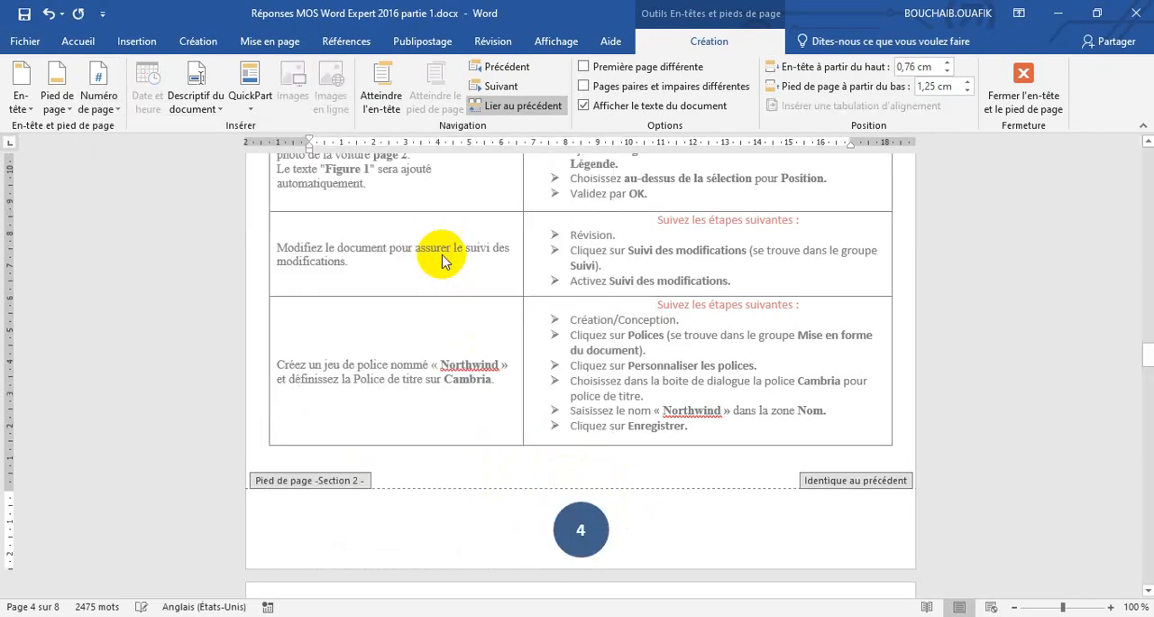
Check the circled page numbers in the footers of both sections, and undo their insertion.
{"action": "scroll", "coordinate": [575, 513], "scroll_direction": "down", "scroll_amount": 3}
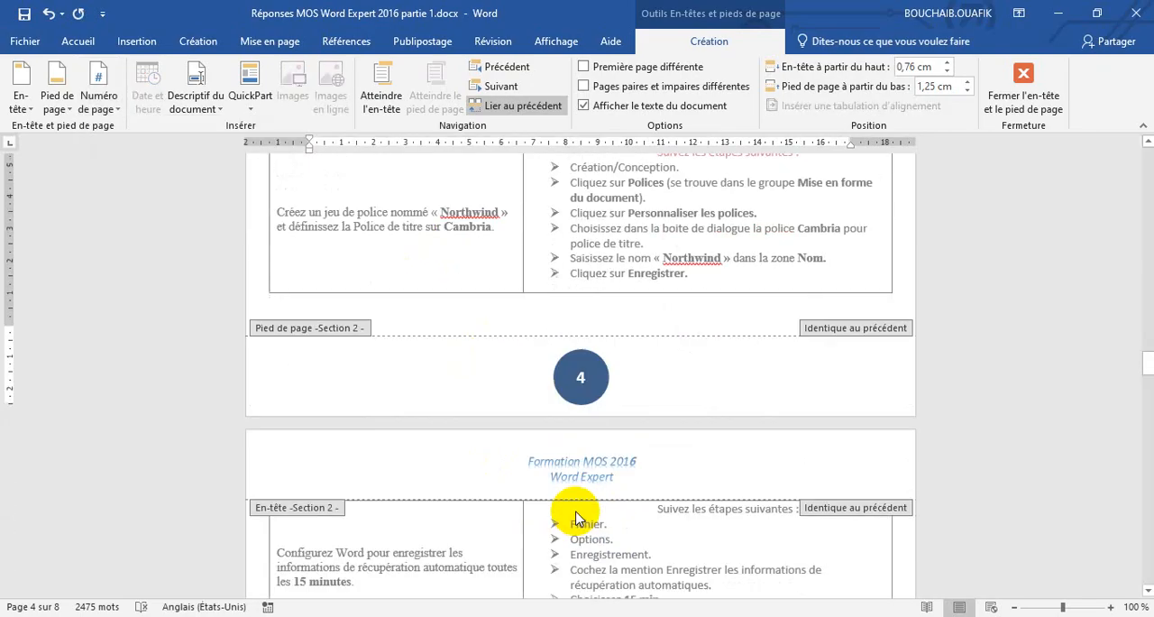
{"action": "scroll", "coordinate": [579, 419], "scroll_direction": "up", "scroll_amount": 20}
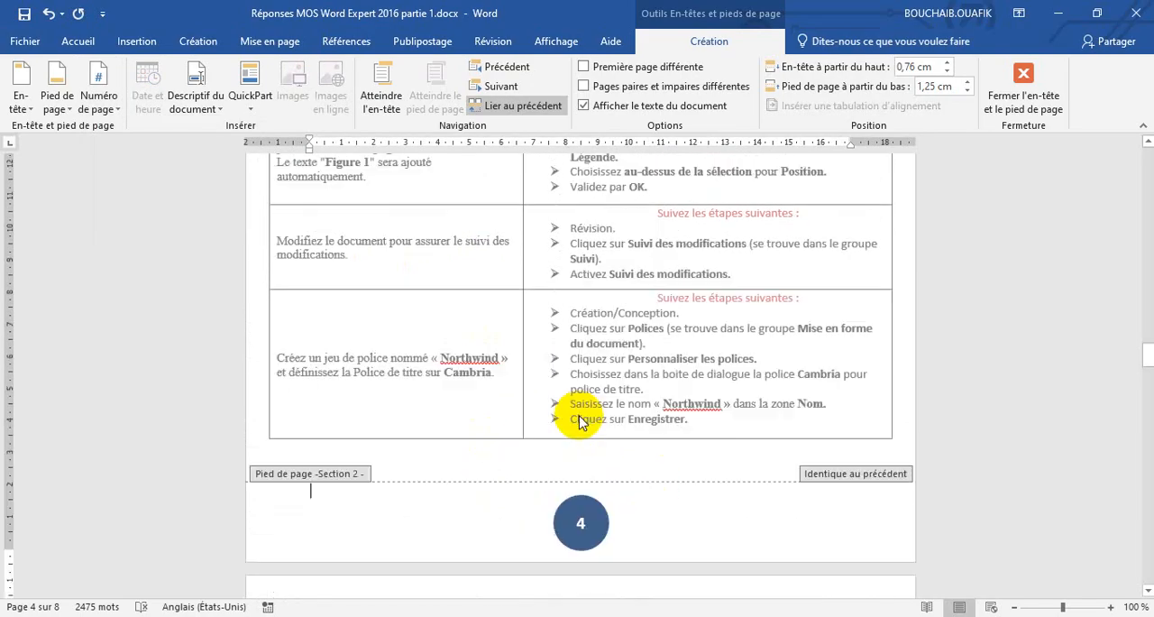
{"action": "scroll", "coordinate": [580, 420], "scroll_direction": "up", "scroll_amount": 3}
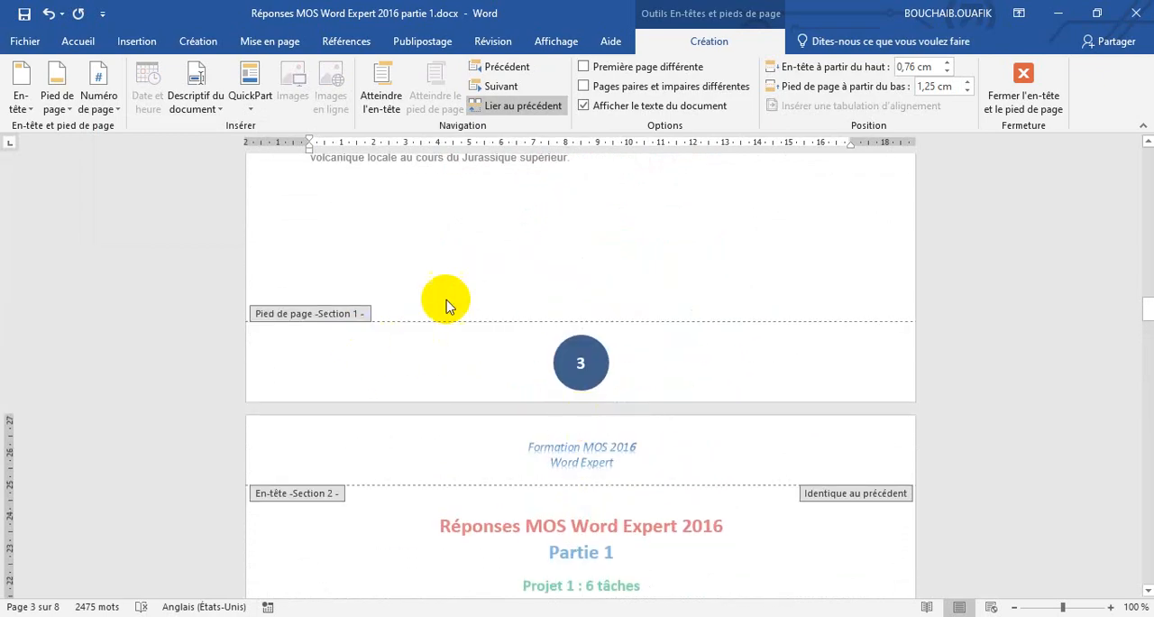
{"action": "scroll", "coordinate": [580, 362], "scroll_direction": "up", "scroll_amount": 20}
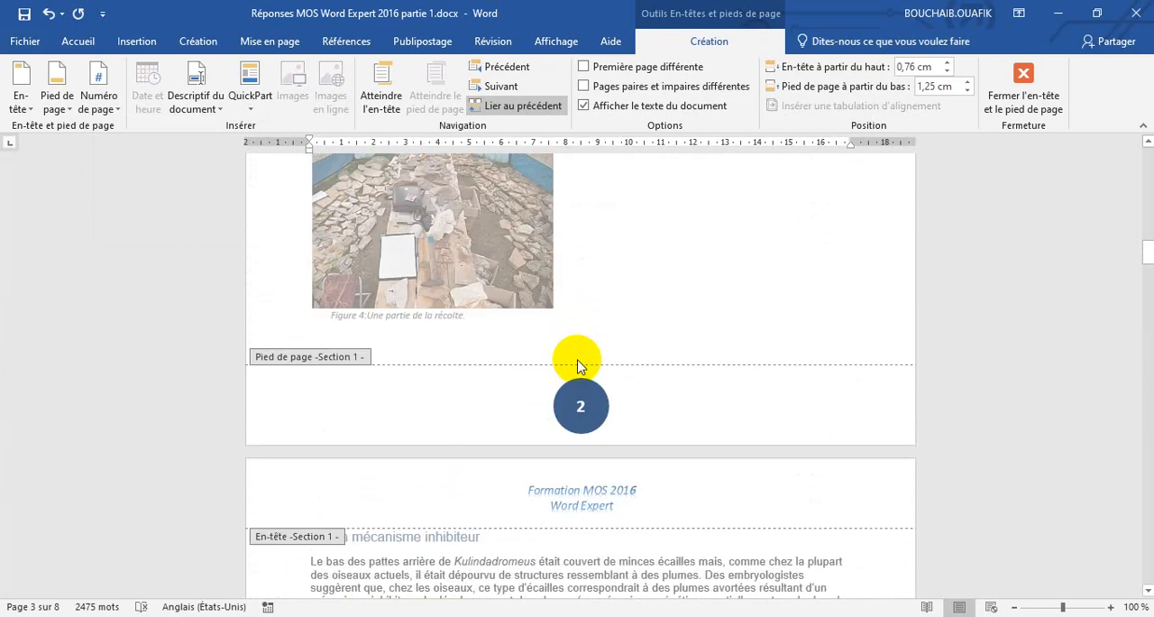
{"action": "scroll", "coordinate": [578, 365], "scroll_direction": "down", "scroll_amount": 20}
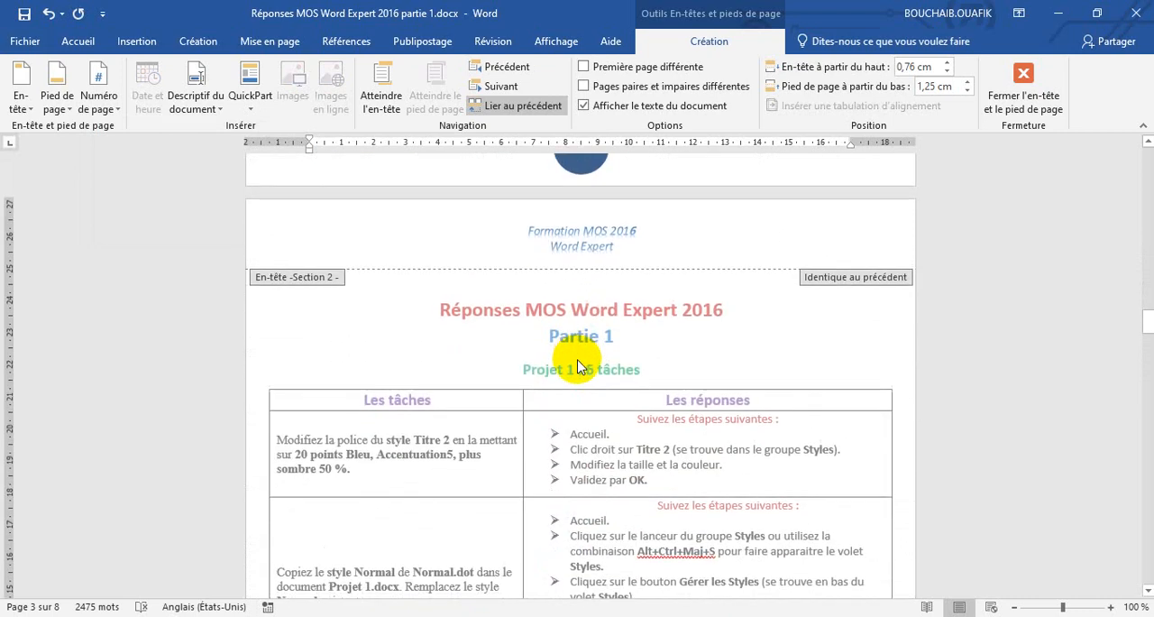
{"action": "scroll", "coordinate": [578, 365], "scroll_direction": "down", "scroll_amount": 15}
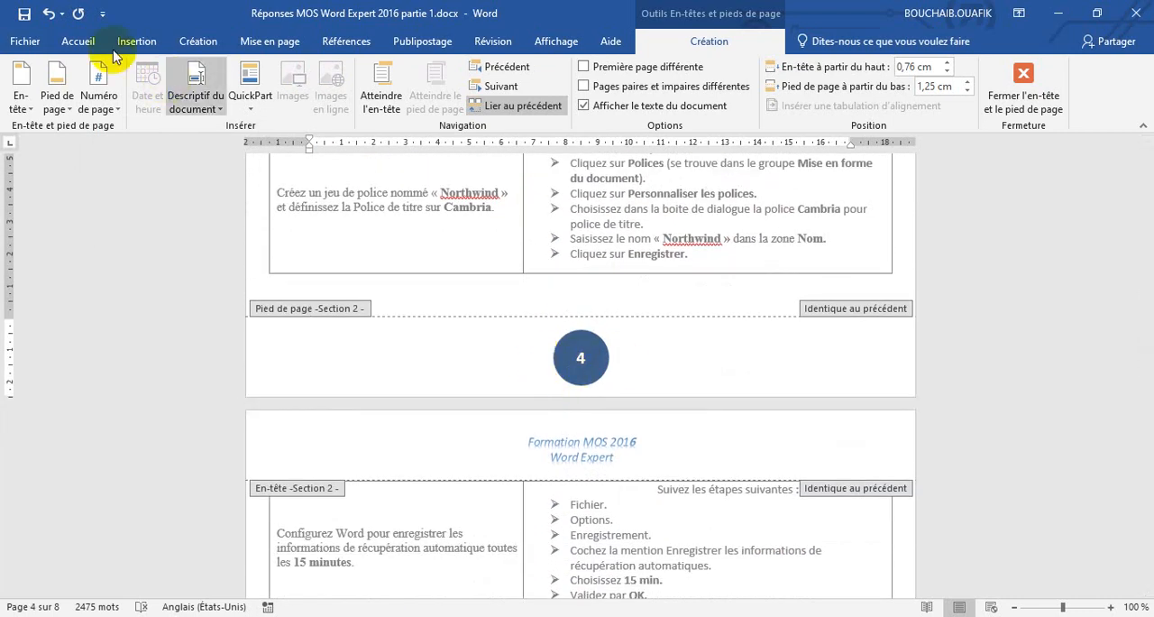
{"action": "left_click", "coordinate": [49, 15]}
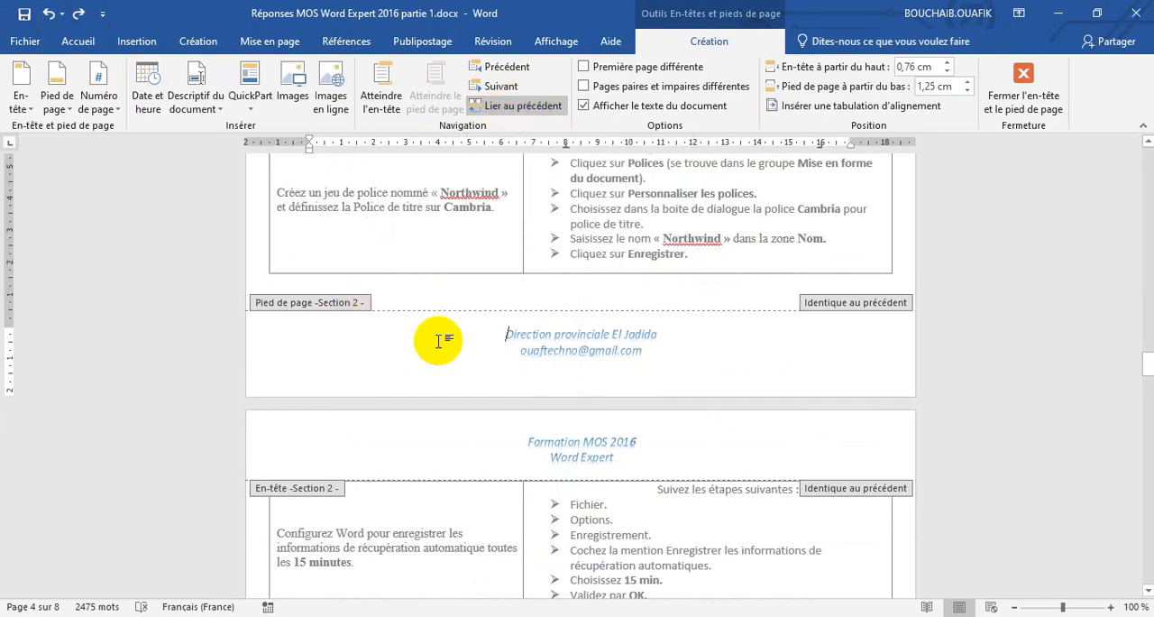
{"action": "scroll", "coordinate": [440, 343], "scroll_direction": "down", "scroll_amount": 4}
{"action": "scroll", "coordinate": [440, 345], "scroll_direction": "up", "scroll_amount": 5}
{"action": "scroll", "coordinate": [439, 343], "scroll_direction": "down", "scroll_amount": 4}
{"action": "scroll", "coordinate": [438, 343], "scroll_direction": "up", "scroll_amount": 3}
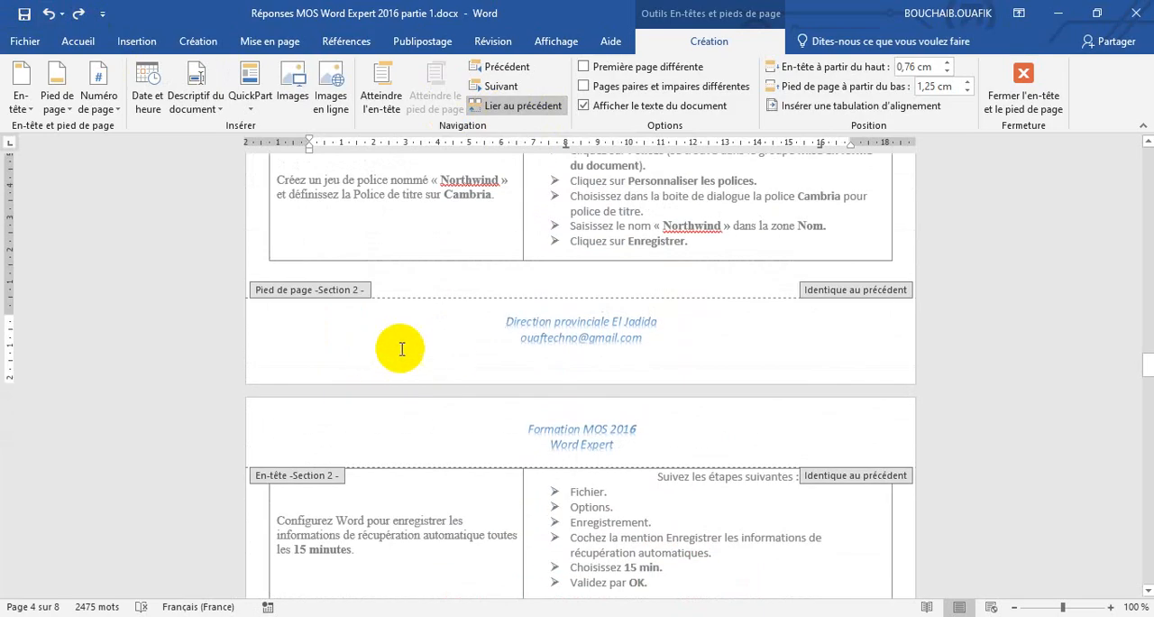
{"action": "scroll", "coordinate": [495, 338], "scroll_direction": "up", "scroll_amount": 12}
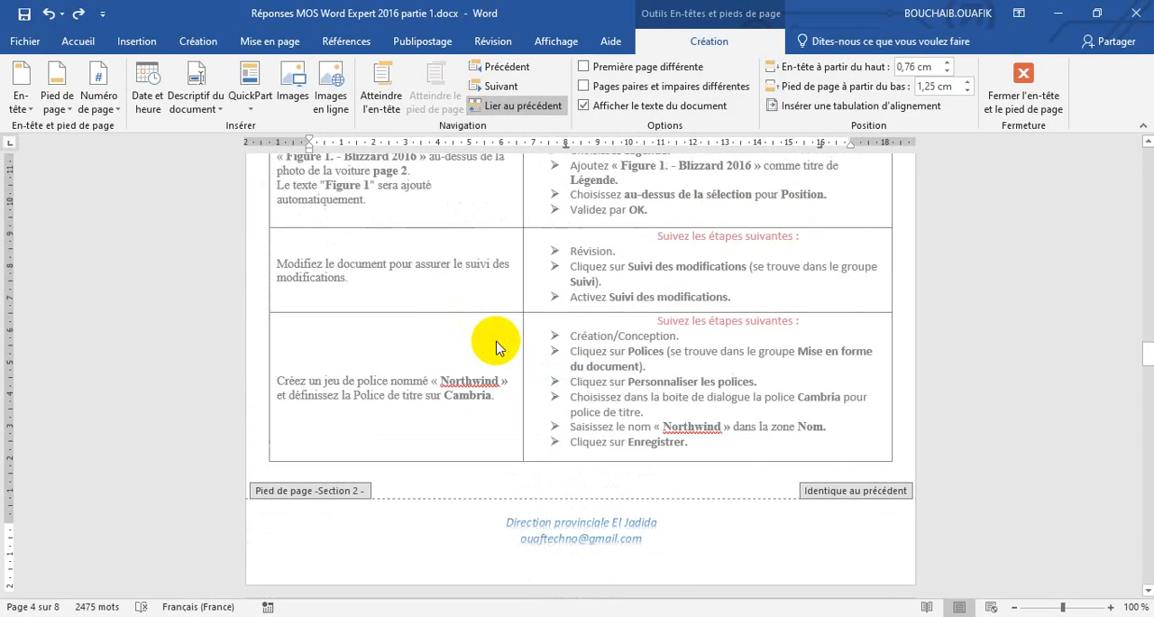
Unlink the Section 2 footer on page 4 from the previous section's footer.
{"action": "scroll", "coordinate": [491, 338], "scroll_direction": "up", "scroll_amount": 6}
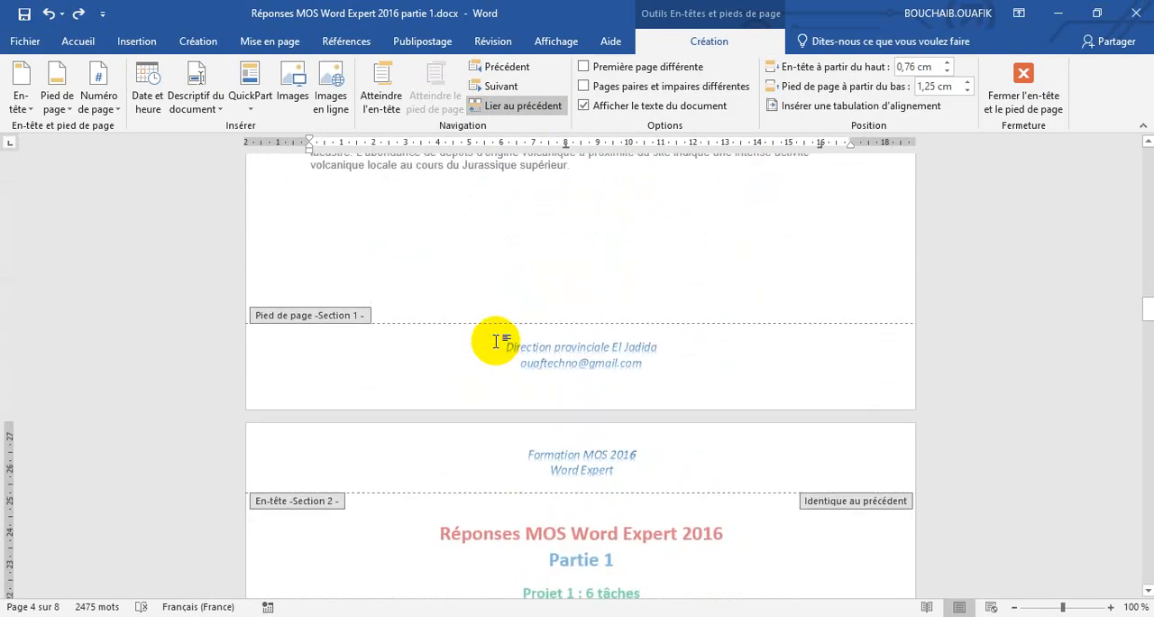
{"action": "scroll", "coordinate": [531, 444], "scroll_direction": "down", "scroll_amount": 13}
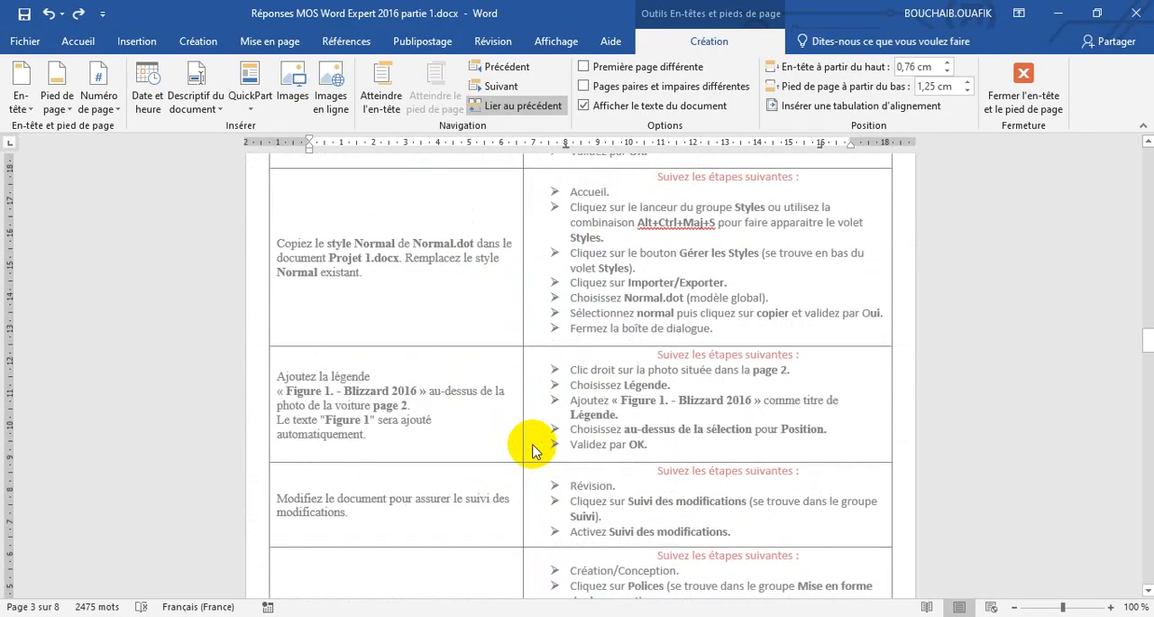
{"action": "left_click", "coordinate": [530, 109]}
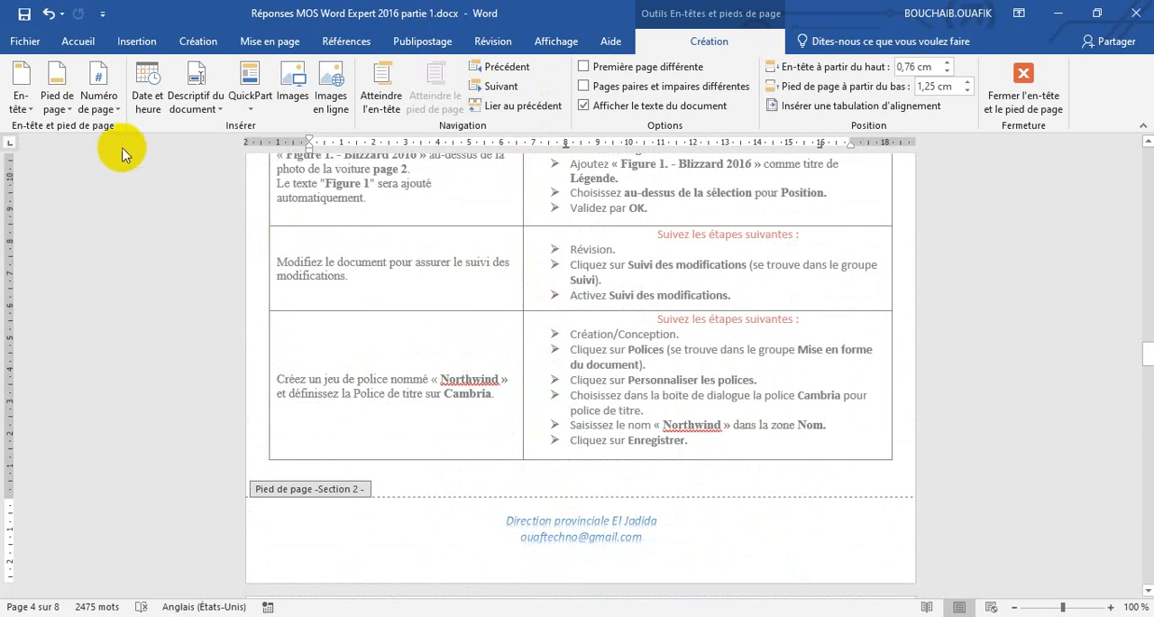
Insert a bottom-of-page number in the Cercle style in the unlinked Section 2 footer on page 4.
{"action": "left_click", "coordinate": [112, 111]}
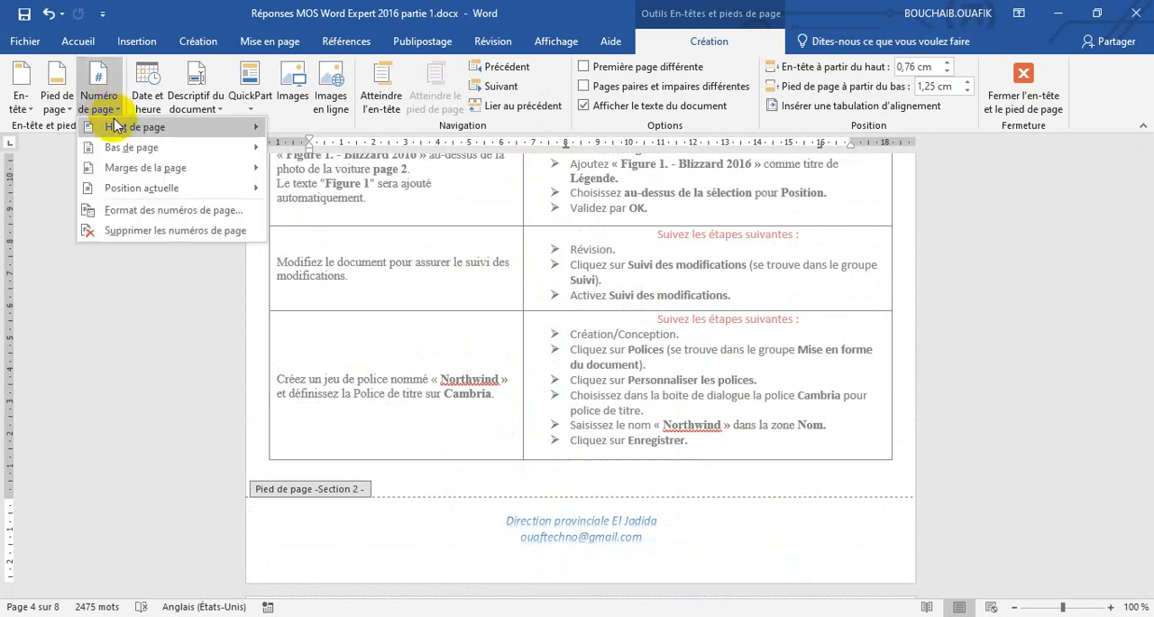
{"action": "mouse_move", "coordinate": [121, 147]}
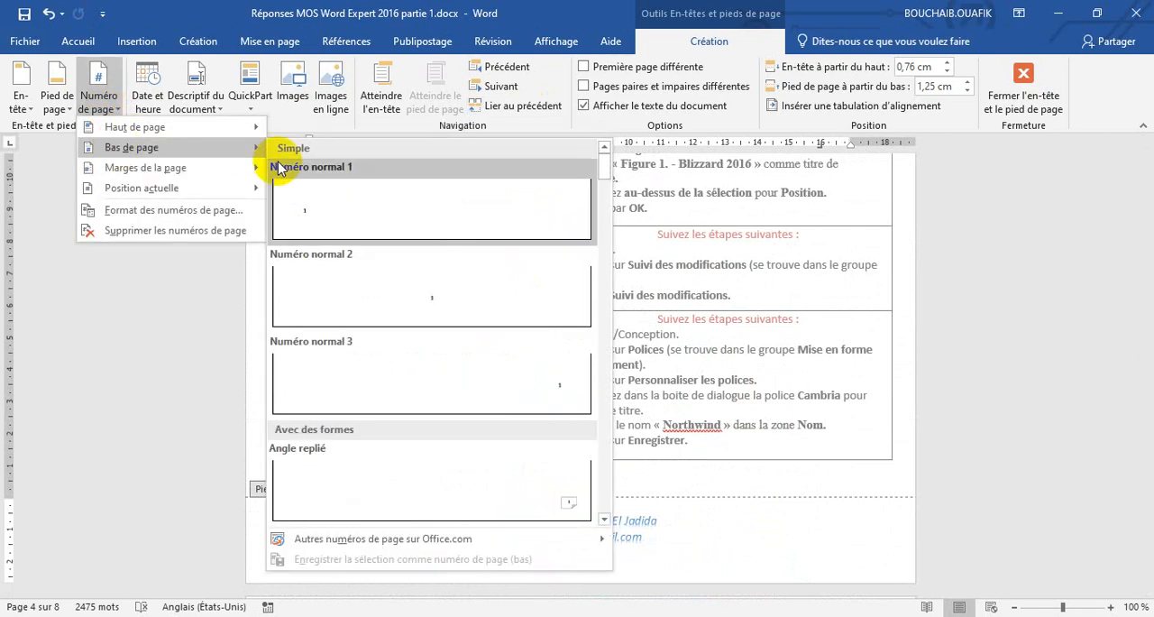
{"action": "scroll", "coordinate": [451, 470], "scroll_direction": "down", "scroll_amount": 10}
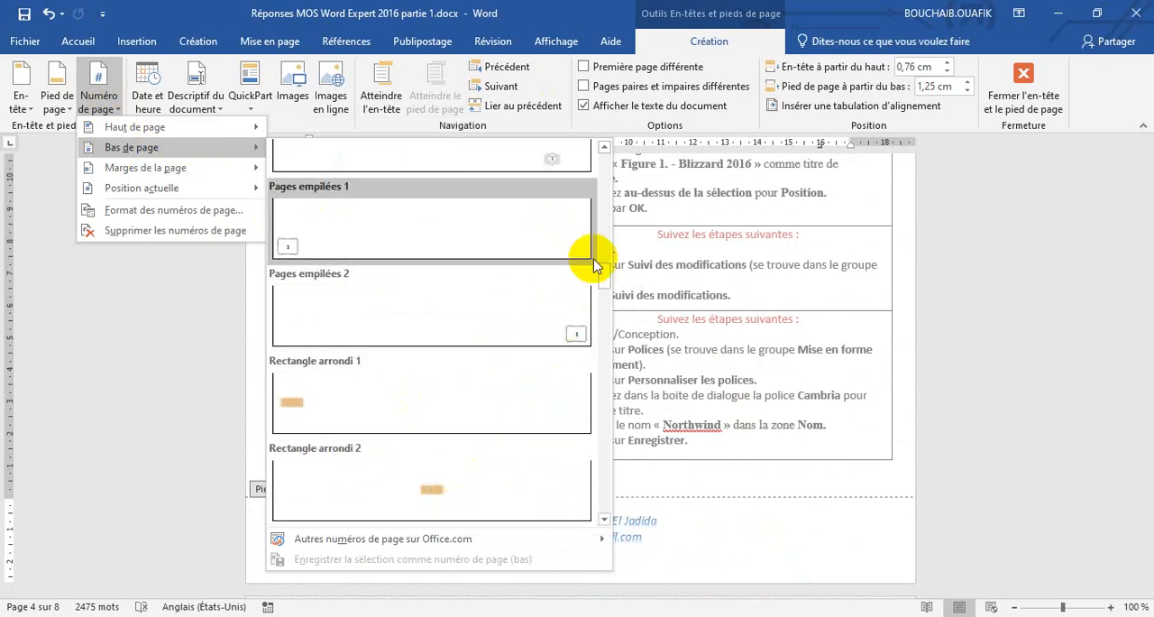
{"action": "scroll", "coordinate": [609, 230], "scroll_direction": "up", "scroll_amount": 3}
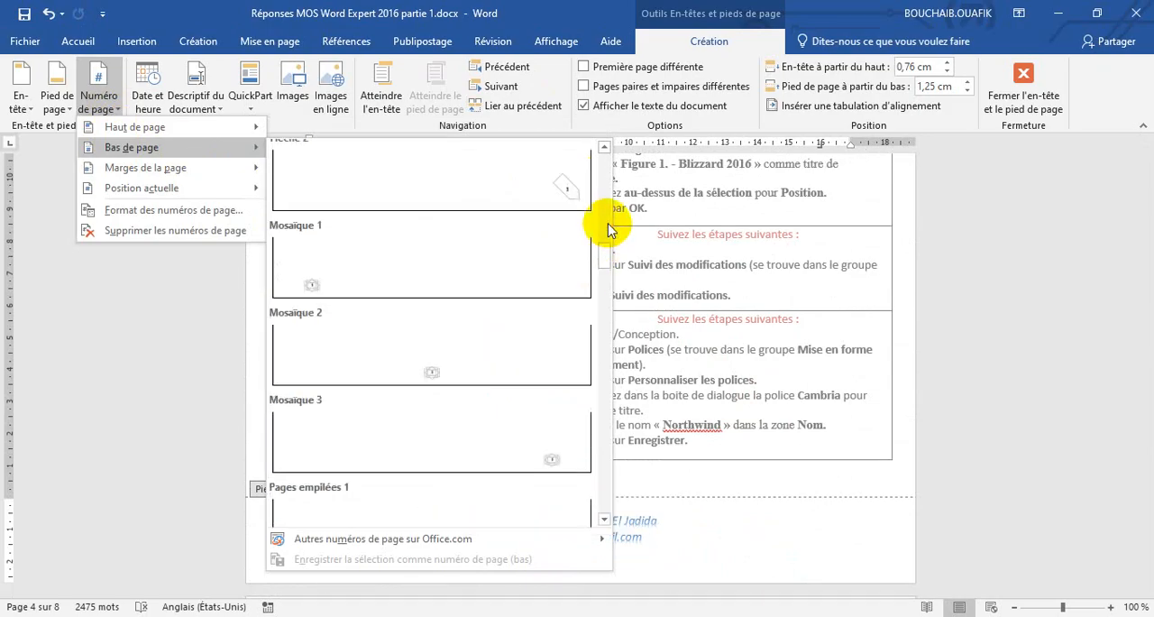
{"action": "scroll", "coordinate": [609, 230], "scroll_direction": "up", "scroll_amount": 3}
{"action": "left_click_drag", "start_coordinate": [609, 216], "coordinate": [609, 200]}
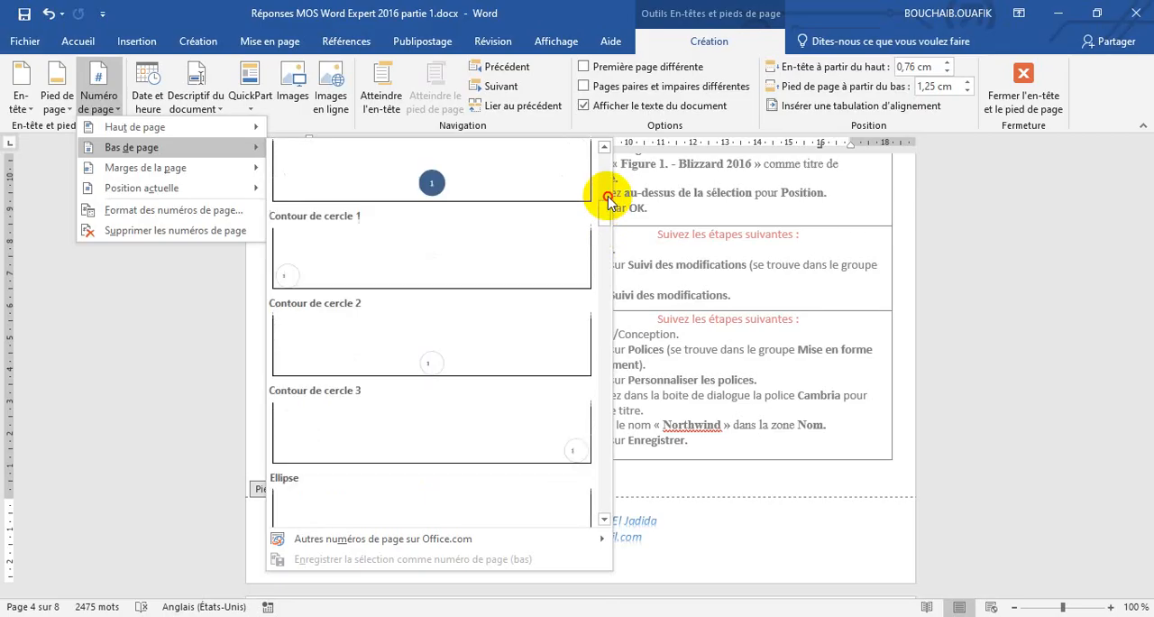
{"action": "left_click", "coordinate": [446, 191]}
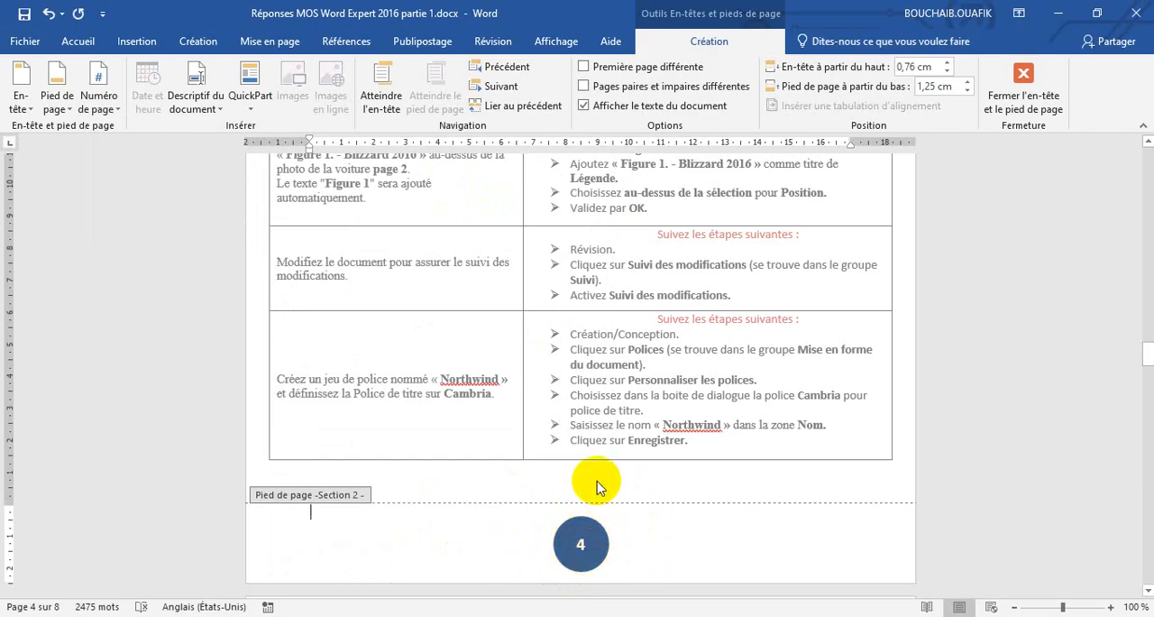
Compare the footers of Section 1 and Section 2 for page numbers, and undo the circled page number insertion.
{"action": "scroll", "coordinate": [597, 485], "scroll_direction": "up", "scroll_amount": 15}
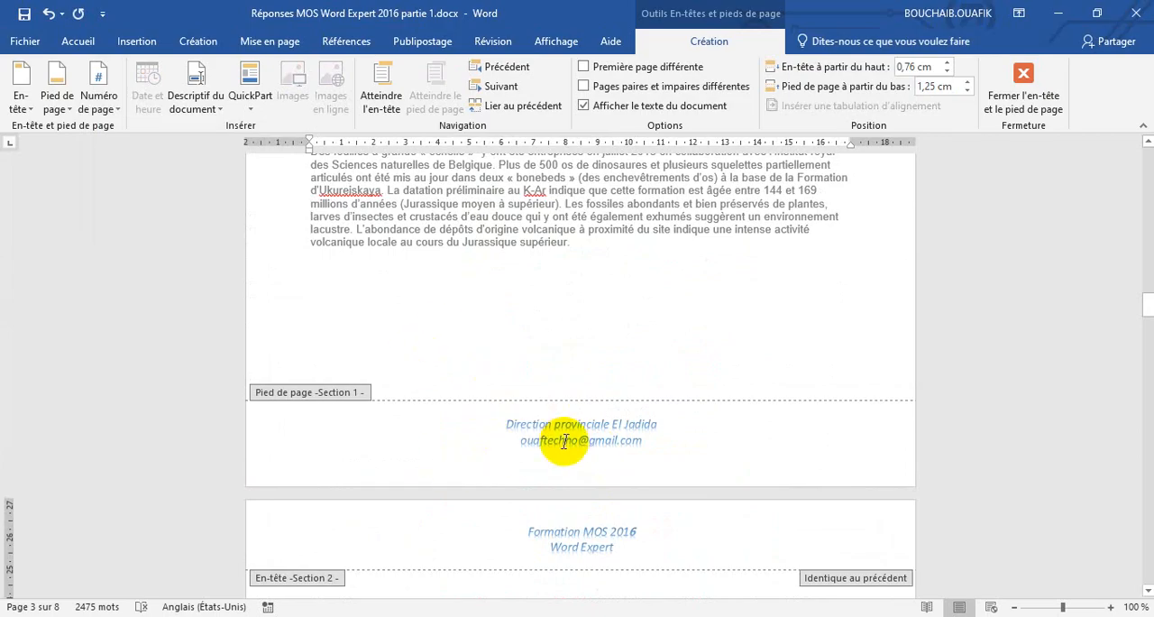
{"action": "scroll", "coordinate": [564, 442], "scroll_direction": "up", "scroll_amount": 15}
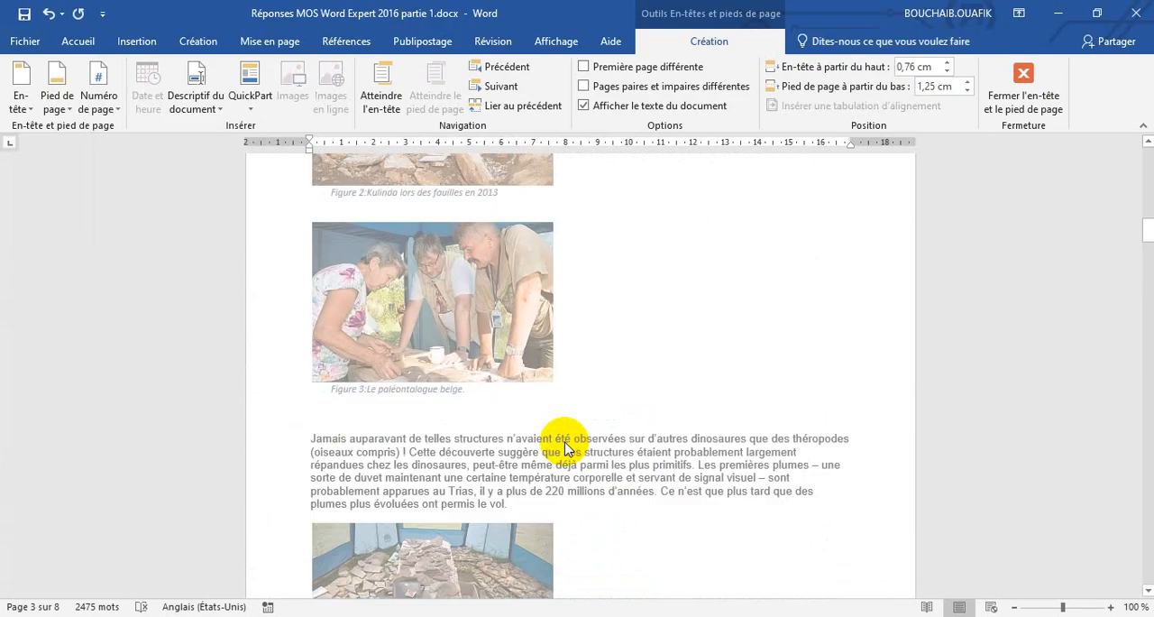
{"action": "scroll", "coordinate": [563, 442], "scroll_direction": "up", "scroll_amount": 20}
{"action": "scroll", "coordinate": [564, 442], "scroll_direction": "down", "scroll_amount": 12}
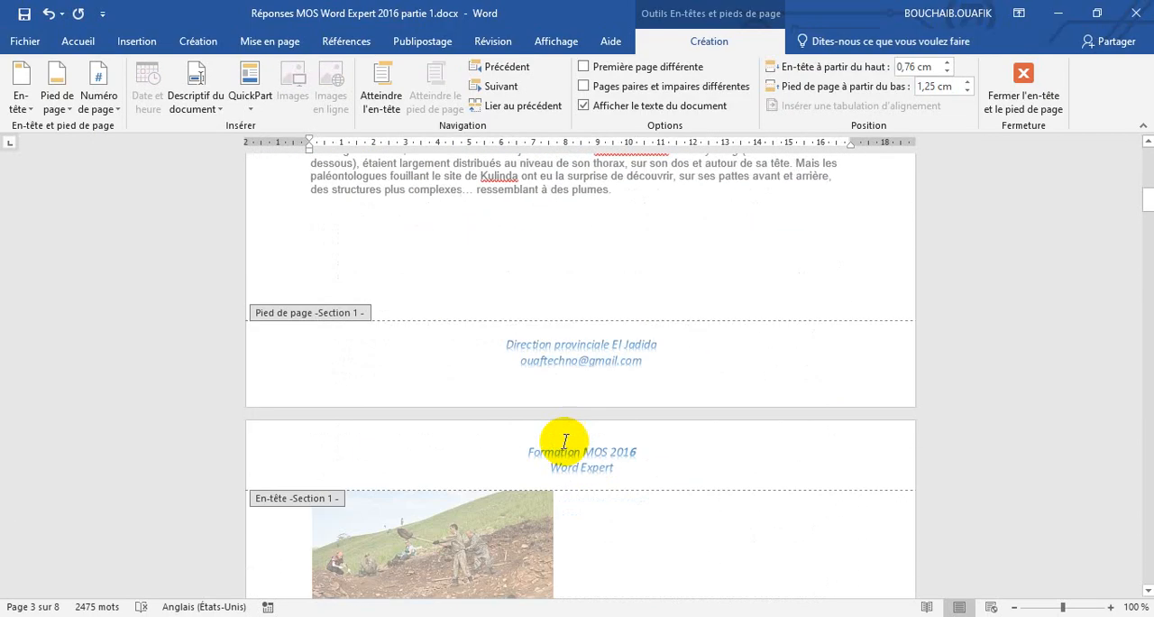
{"action": "scroll", "coordinate": [565, 442], "scroll_direction": "down", "scroll_amount": 8}
{"action": "scroll", "coordinate": [564, 446], "scroll_direction": "up", "scroll_amount": 5}
{"action": "scroll", "coordinate": [565, 445], "scroll_direction": "down", "scroll_amount": 5}
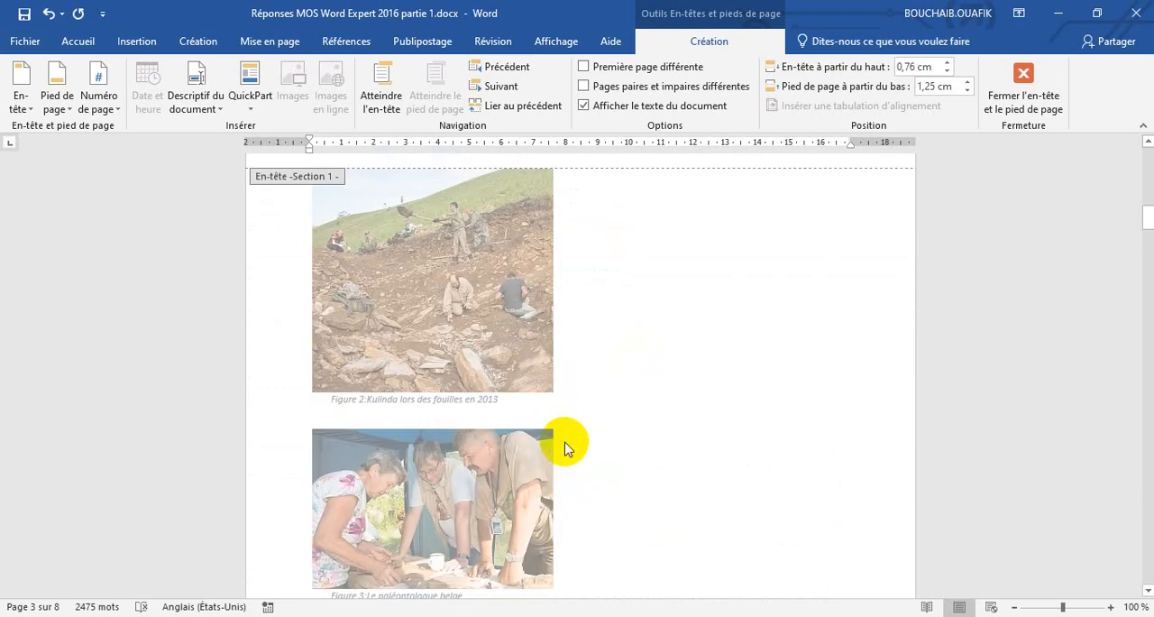
{"action": "scroll", "coordinate": [565, 448], "scroll_direction": "down", "scroll_amount": 20}
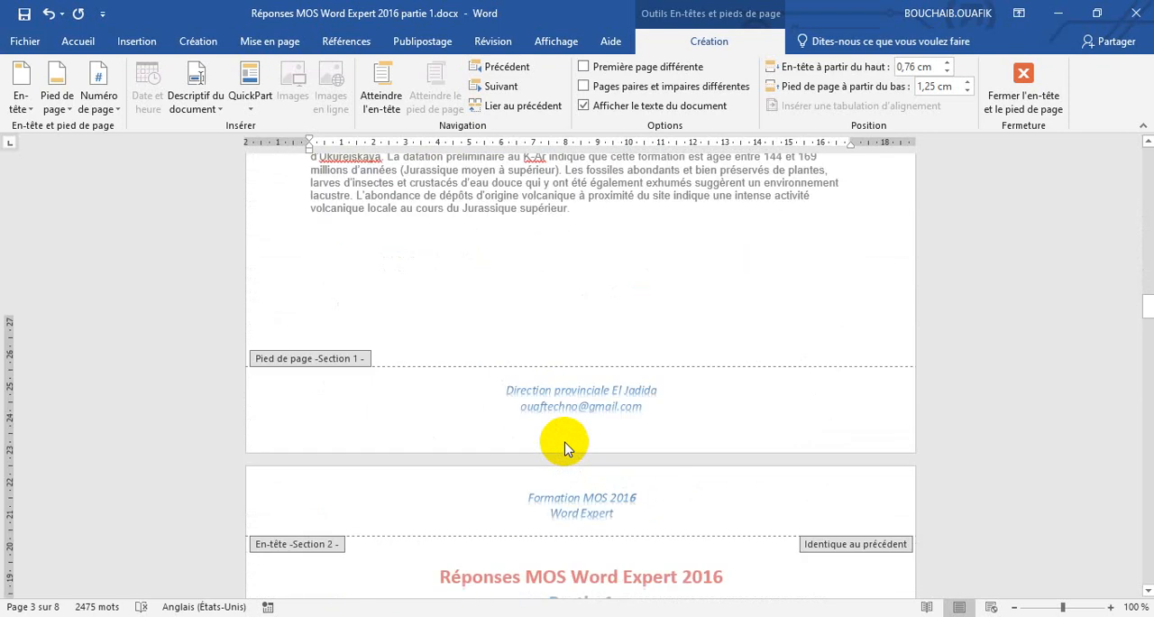
{"action": "scroll", "coordinate": [566, 448], "scroll_direction": "down", "scroll_amount": 15}
{"action": "scroll", "coordinate": [563, 442], "scroll_direction": "up", "scroll_amount": 4}
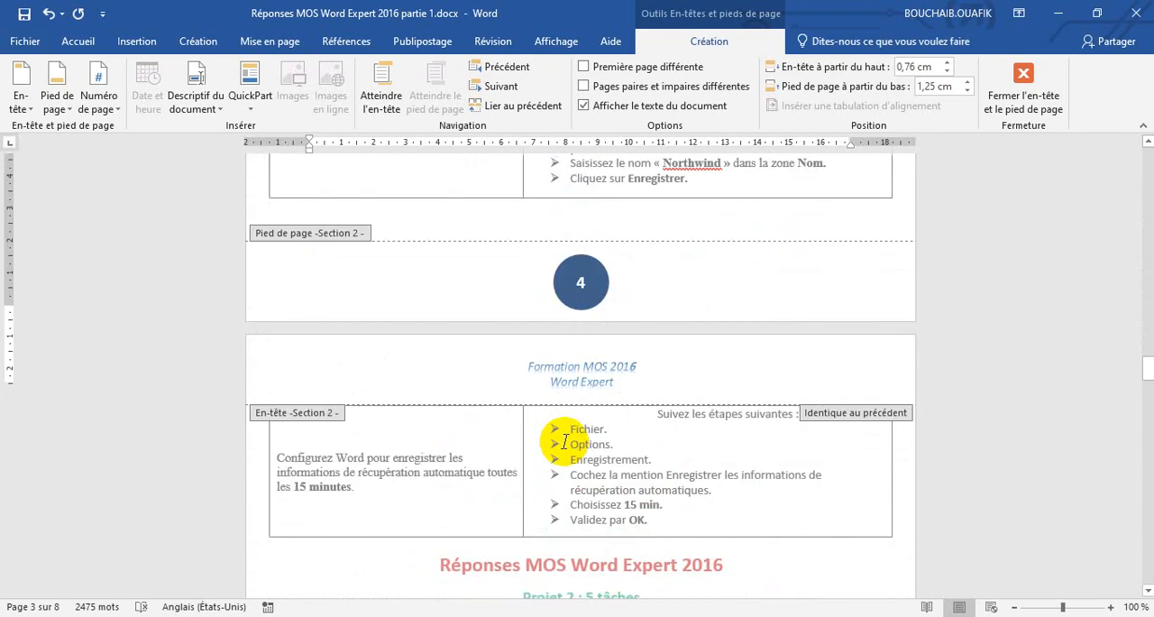
{"action": "scroll", "coordinate": [564, 406], "scroll_direction": "up", "scroll_amount": 2}
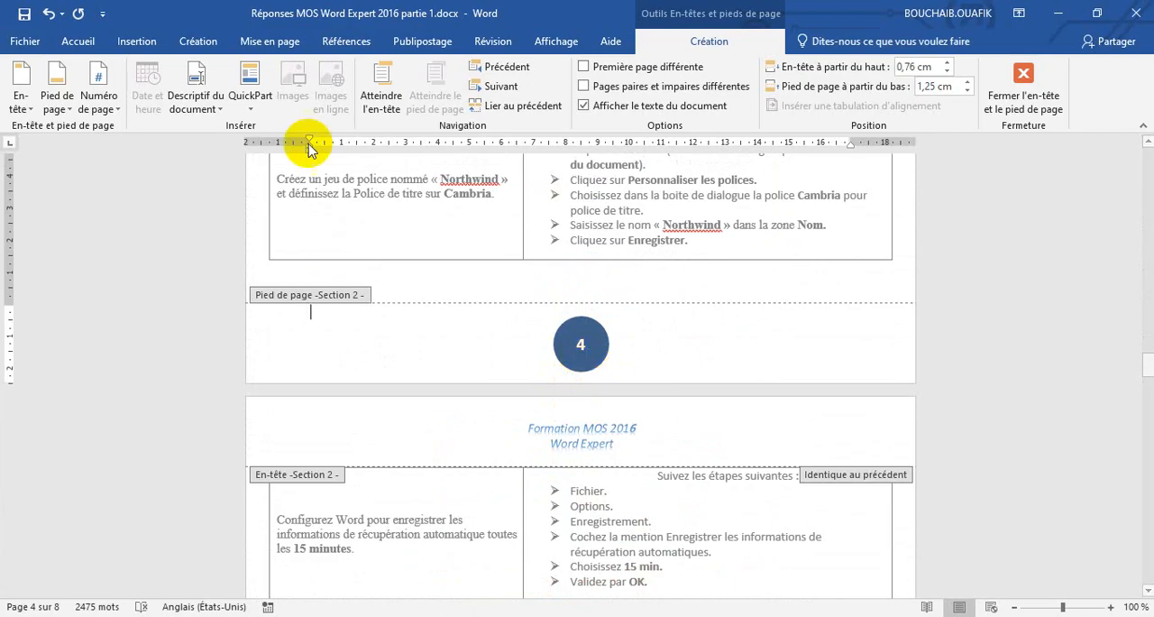
{"action": "left_click", "coordinate": [48, 15]}
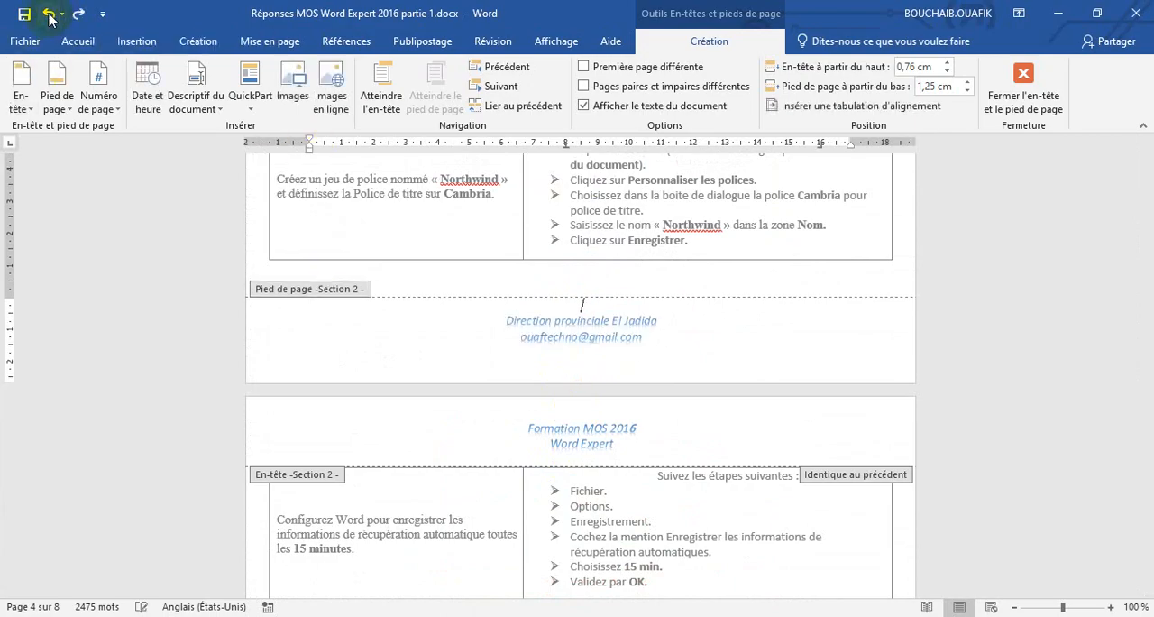
Set the page number format of Section 2 to start numbering at 1.
{"action": "left_click", "coordinate": [115, 112]}
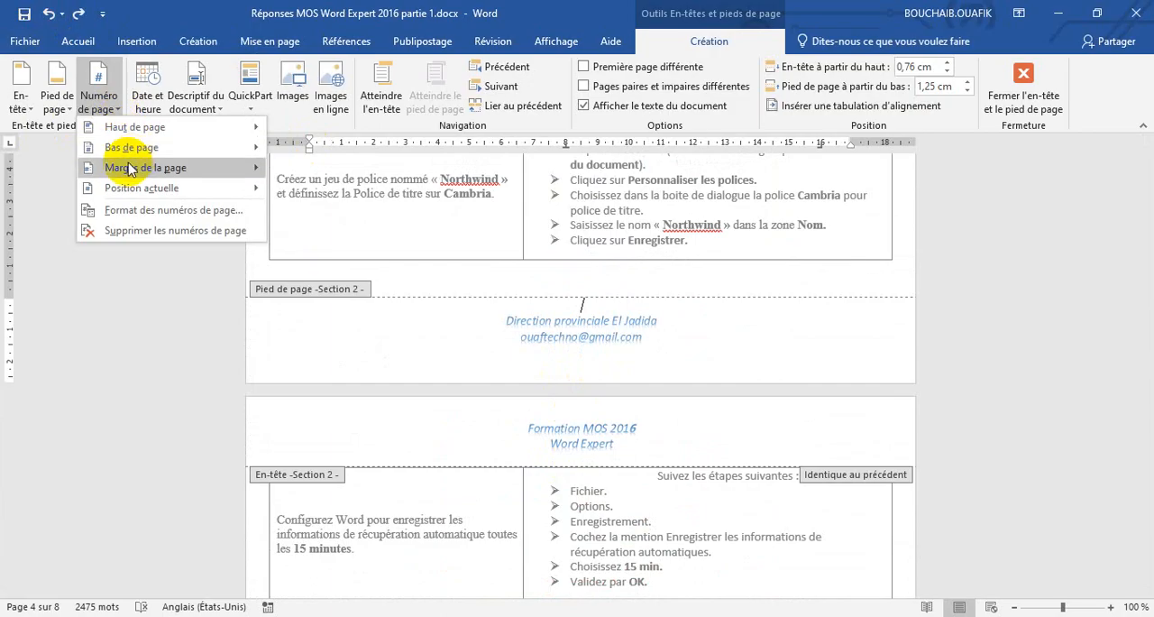
{"action": "mouse_move", "coordinate": [154, 153]}
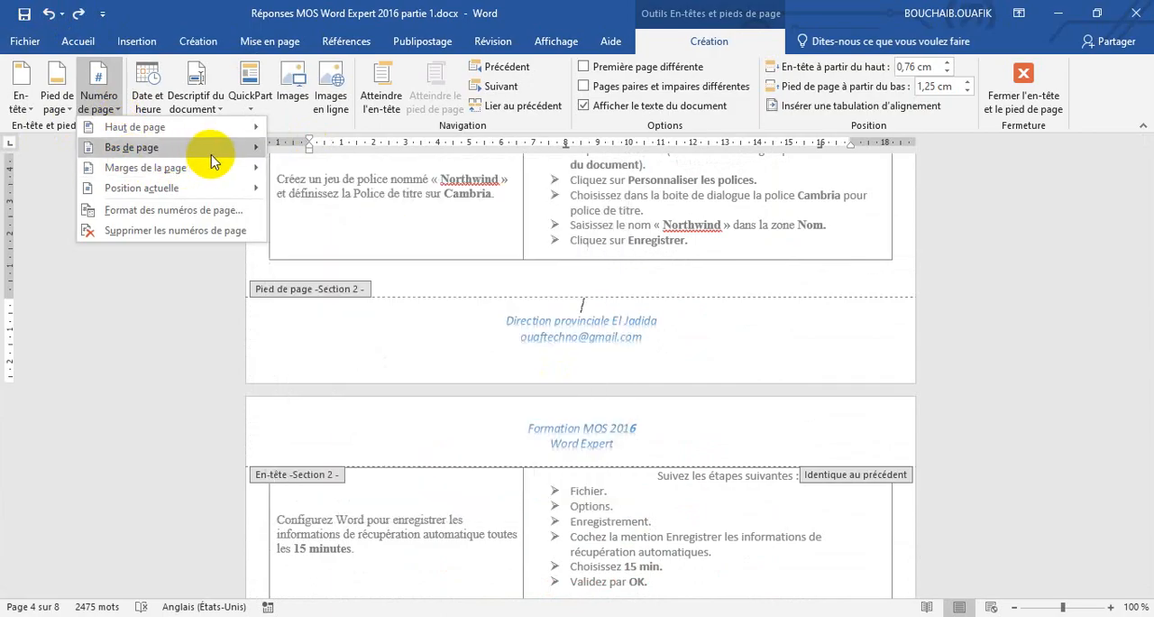
{"action": "mouse_move", "coordinate": [227, 155]}
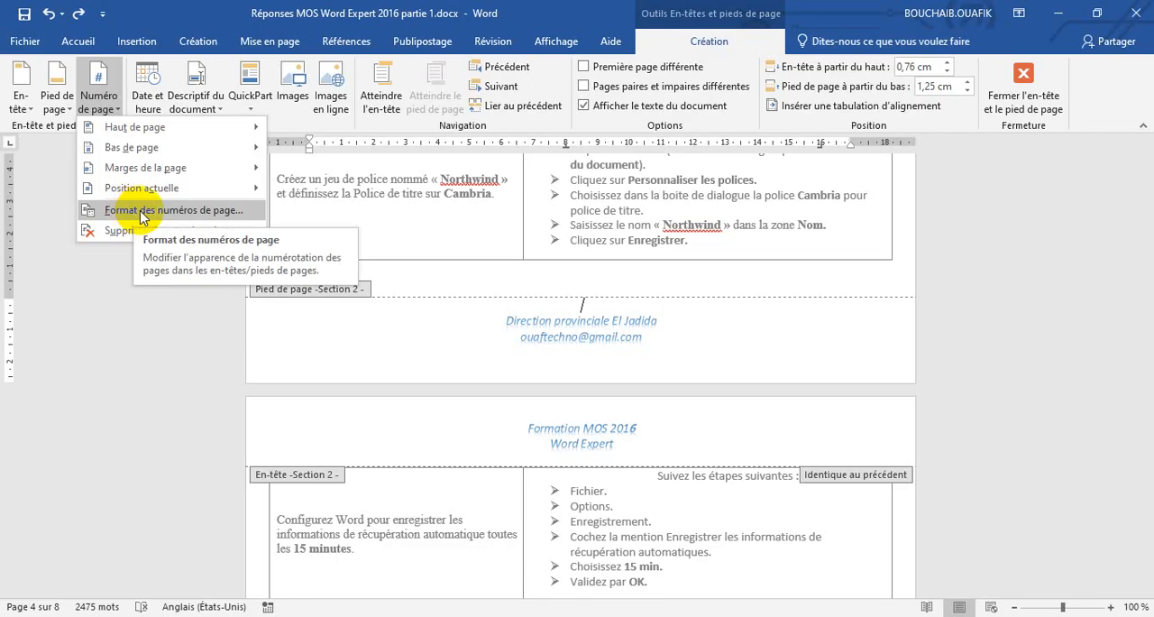
{"action": "left_click", "coordinate": [187, 213]}
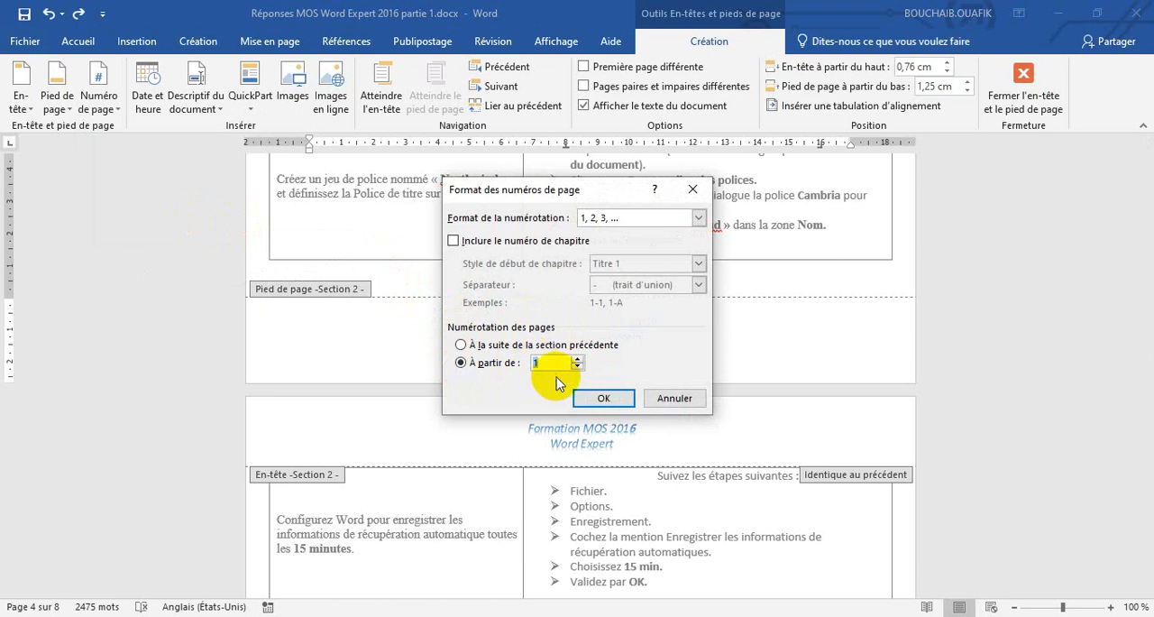
{"action": "left_click", "coordinate": [601, 398]}
Add a Cercle page number at the bottom of the page in the Section 2 footer.
{"action": "scroll", "coordinate": [597, 403], "scroll_direction": "up", "scroll_amount": 3}
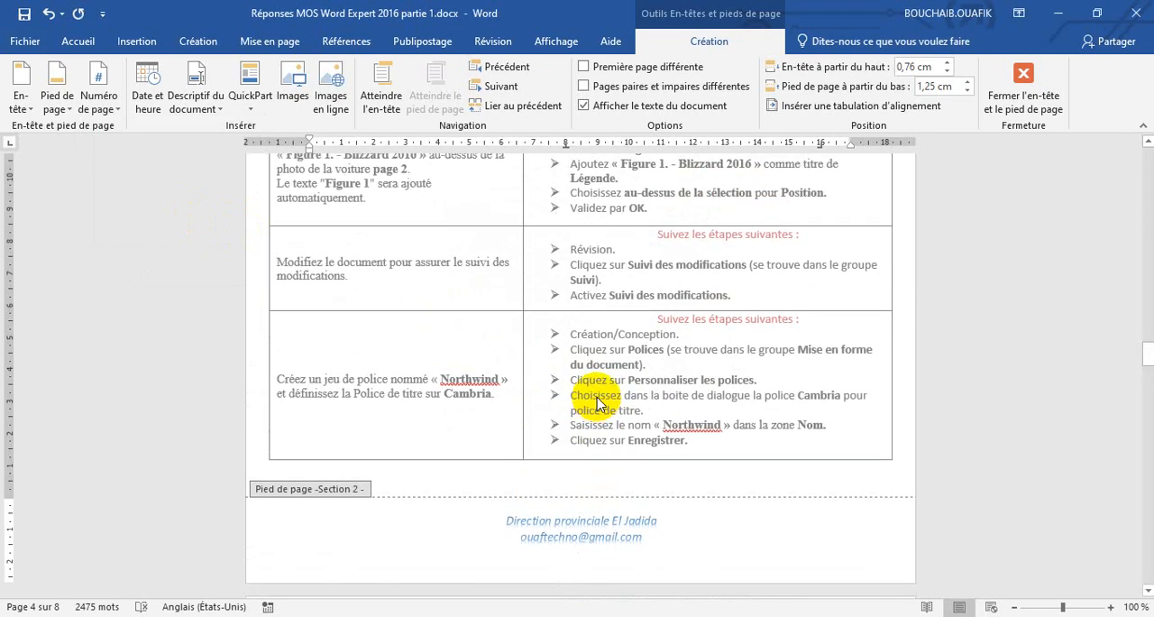
{"action": "left_click", "coordinate": [106, 110]}
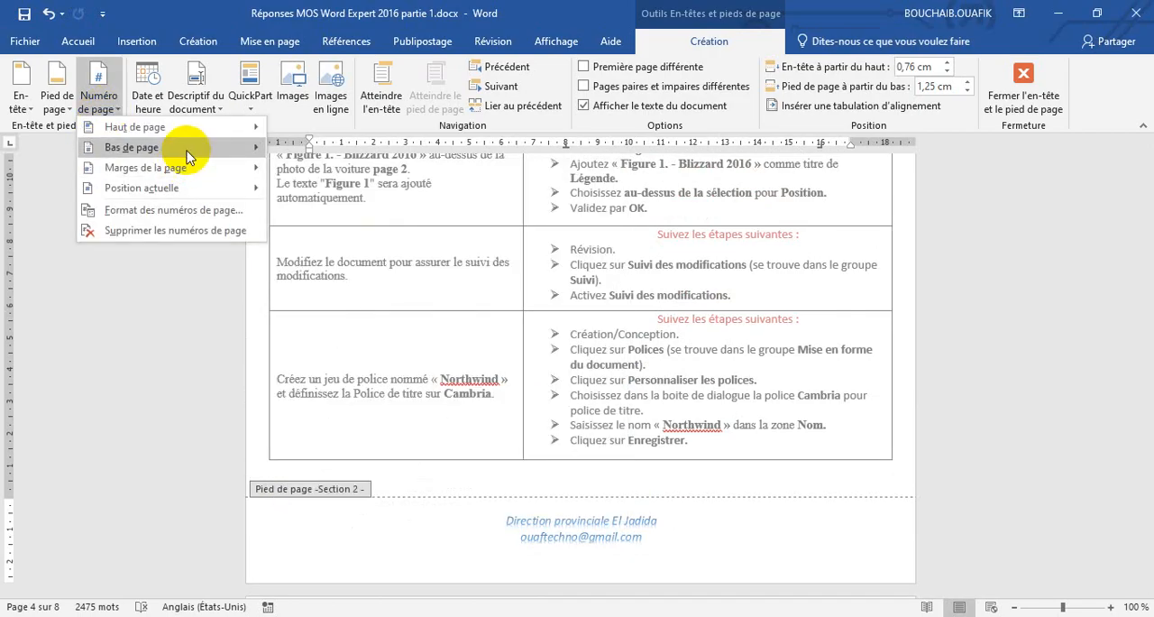
{"action": "mouse_move", "coordinate": [188, 154]}
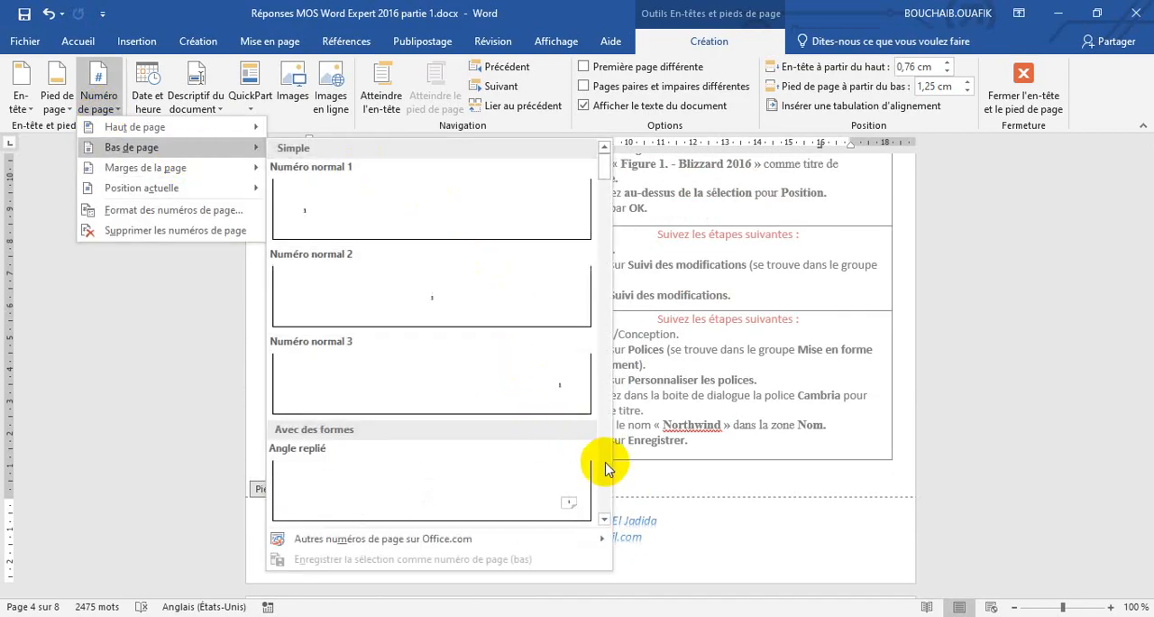
{"action": "scroll", "coordinate": [606, 468], "scroll_direction": "down", "scroll_amount": 3}
{"action": "scroll", "coordinate": [606, 469], "scroll_direction": "down", "scroll_amount": 3}
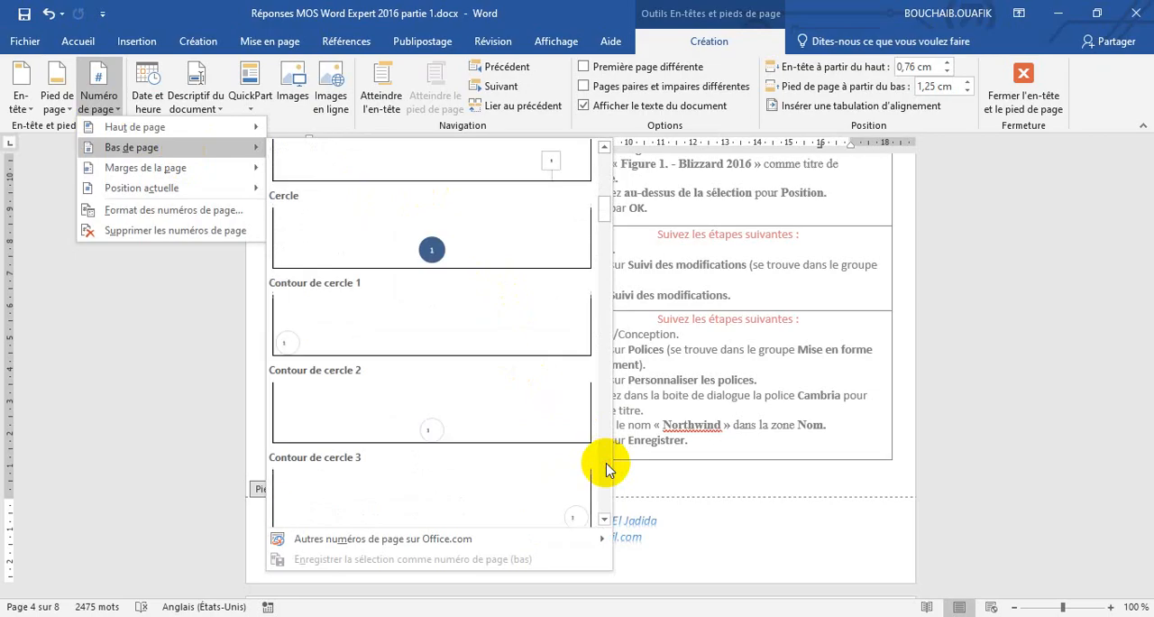
{"action": "left_click", "coordinate": [457, 254]}
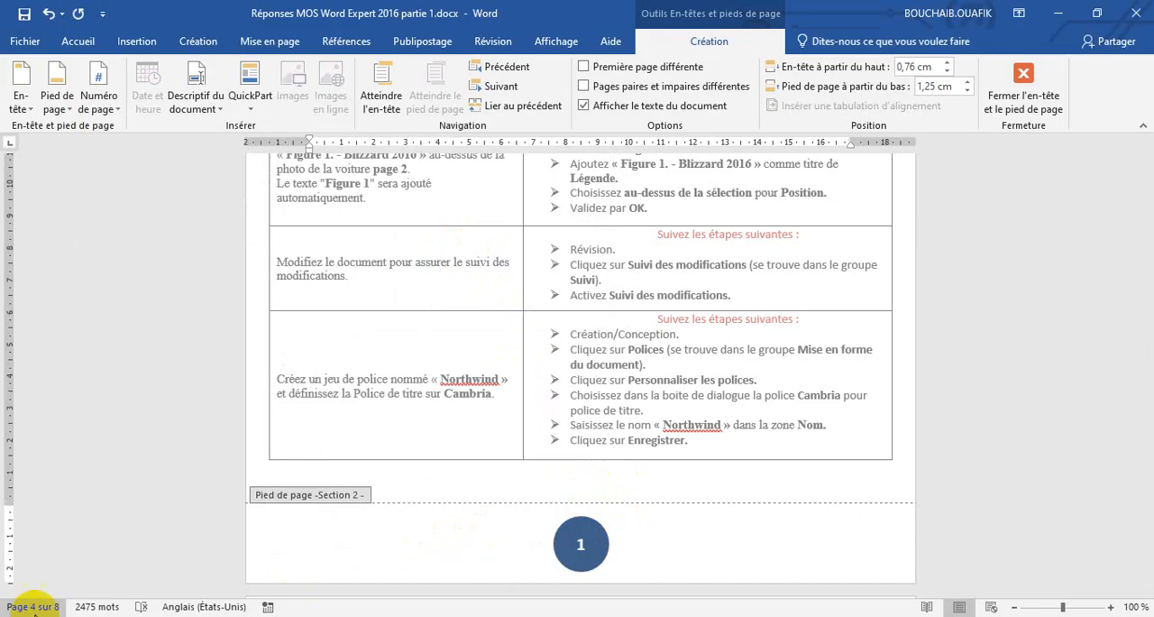
Check the numbering in the footers of Section 2 and Section 1, and close header and footer editing.
{"action": "scroll", "coordinate": [443, 545], "scroll_direction": "down", "scroll_amount": 15}
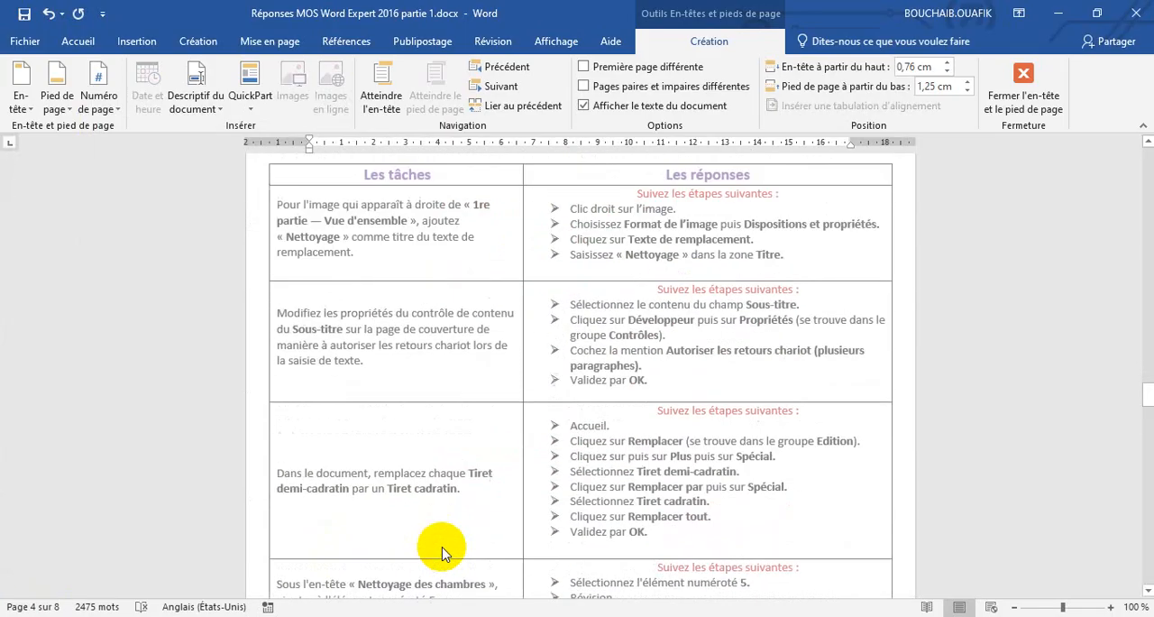
{"action": "scroll", "coordinate": [442, 550], "scroll_direction": "down", "scroll_amount": 8}
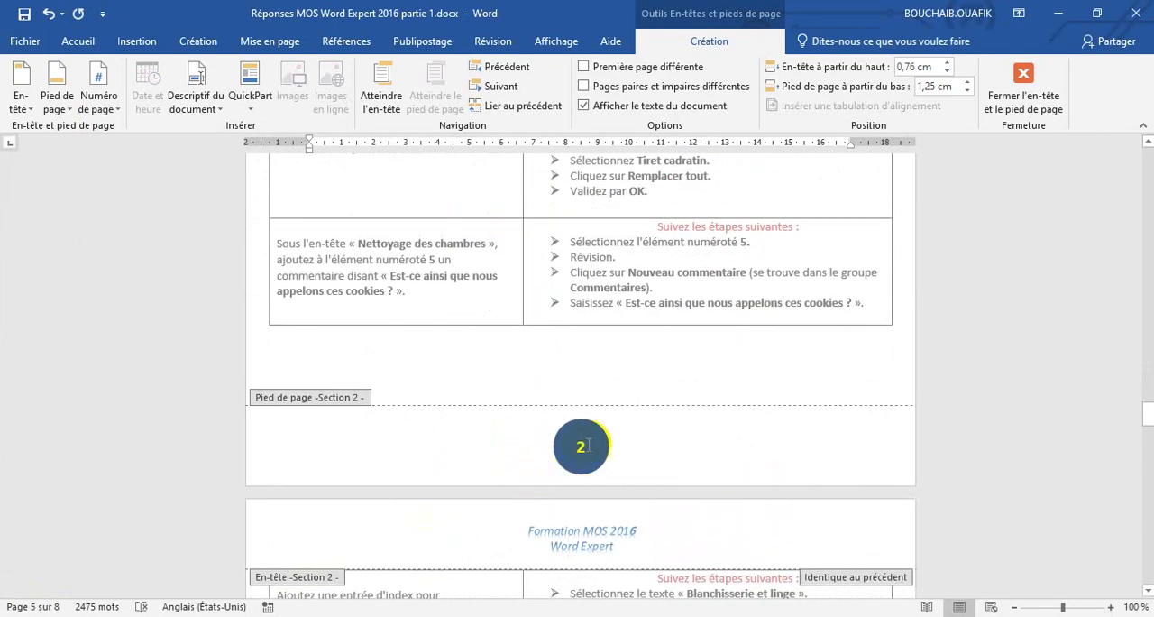
{"action": "scroll", "coordinate": [493, 504], "scroll_direction": "down", "scroll_amount": 20}
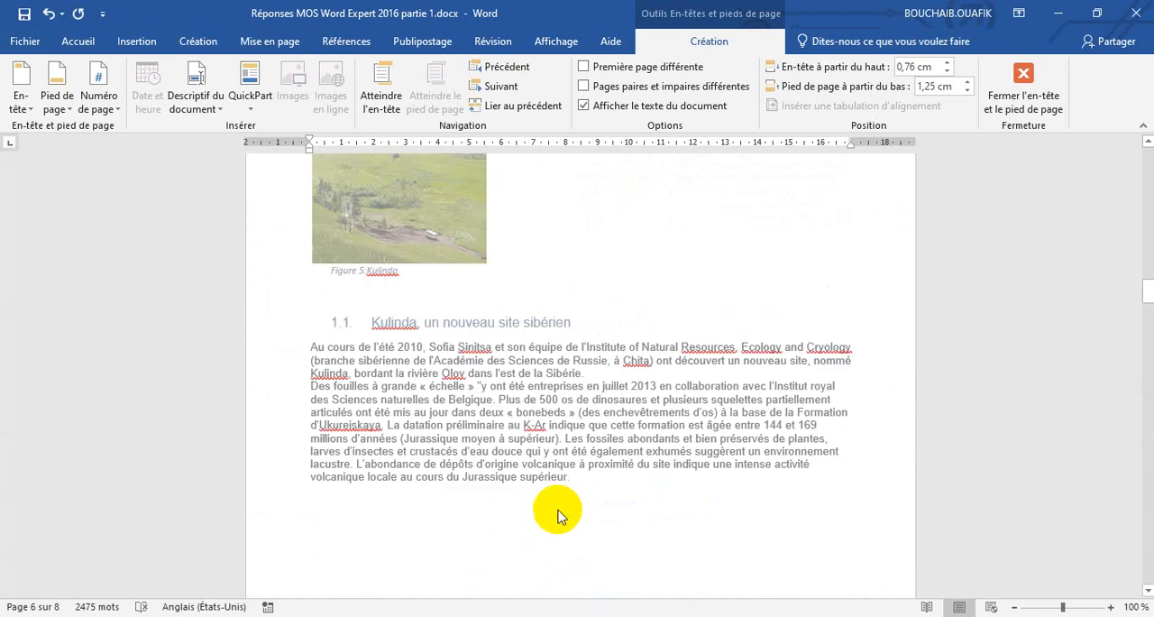
{"action": "scroll", "coordinate": [557, 515], "scroll_direction": "up", "scroll_amount": 20}
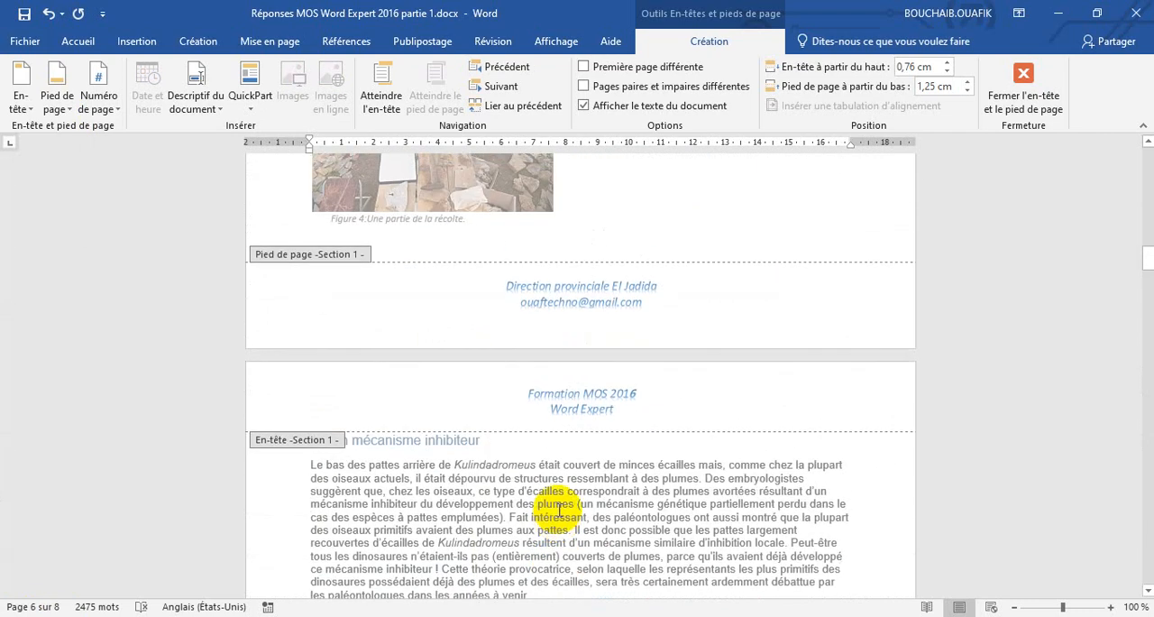
{"action": "scroll", "coordinate": [557, 514], "scroll_direction": "down", "scroll_amount": 20}
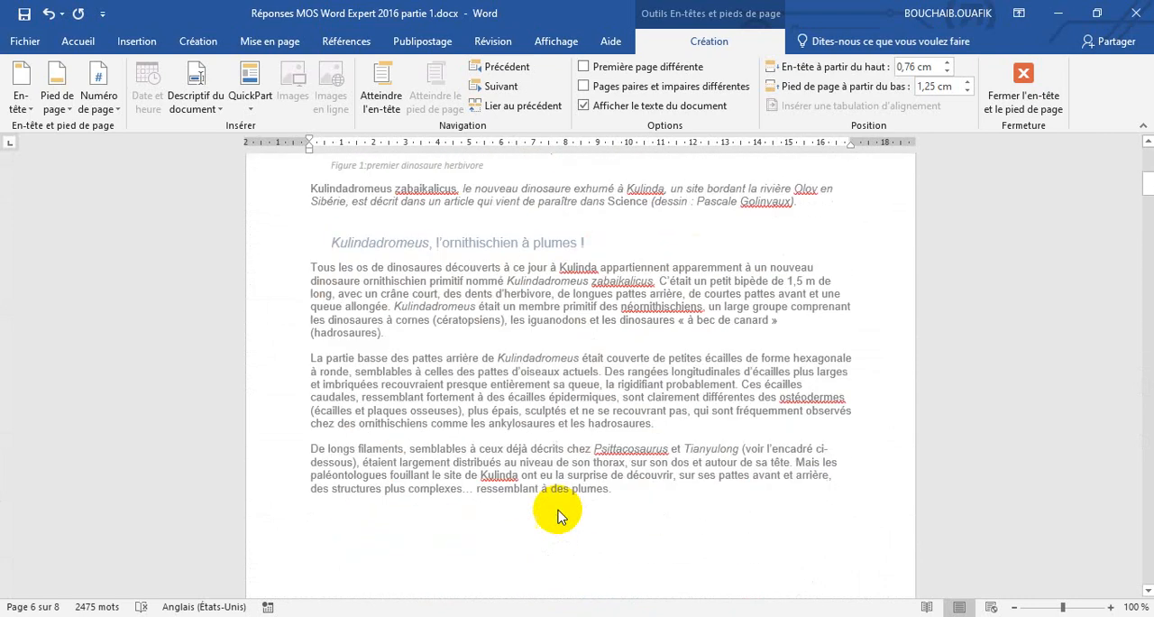
{"action": "scroll", "coordinate": [516, 354], "scroll_direction": "down", "scroll_amount": 20}
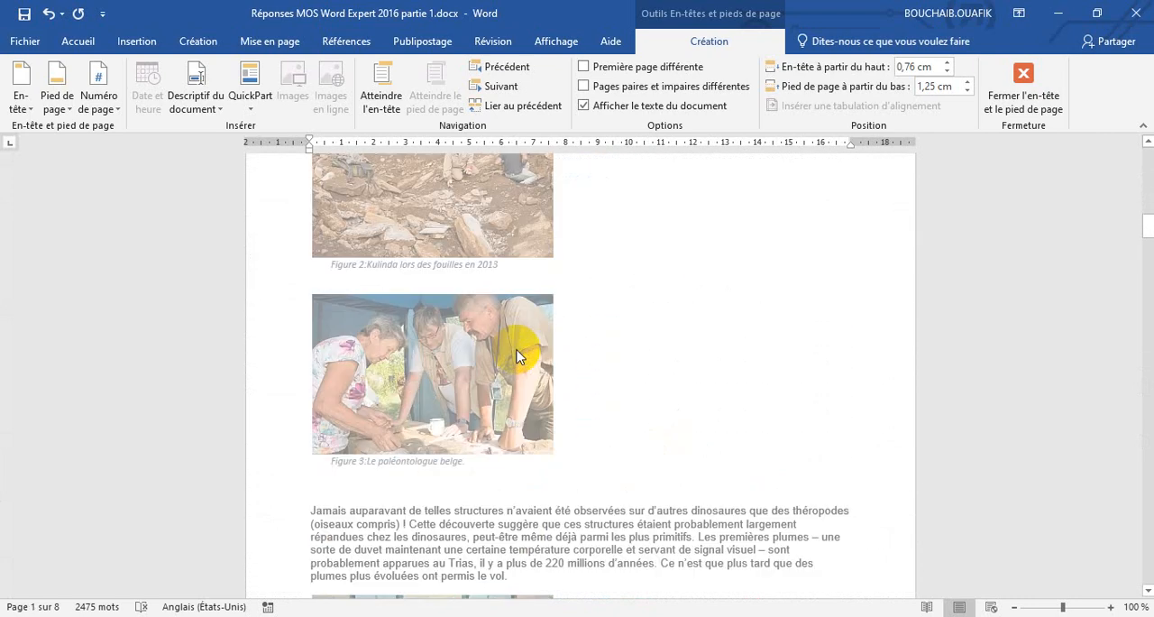
{"action": "scroll", "coordinate": [512, 354], "scroll_direction": "up", "scroll_amount": 1}
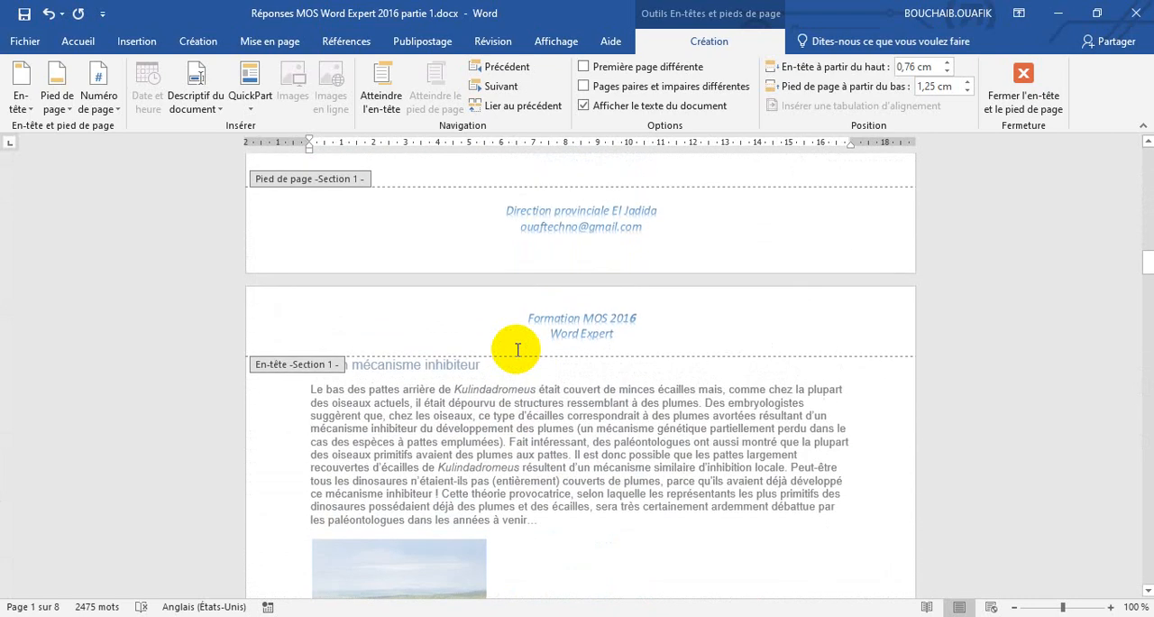
{"action": "left_click", "coordinate": [1022, 77]}
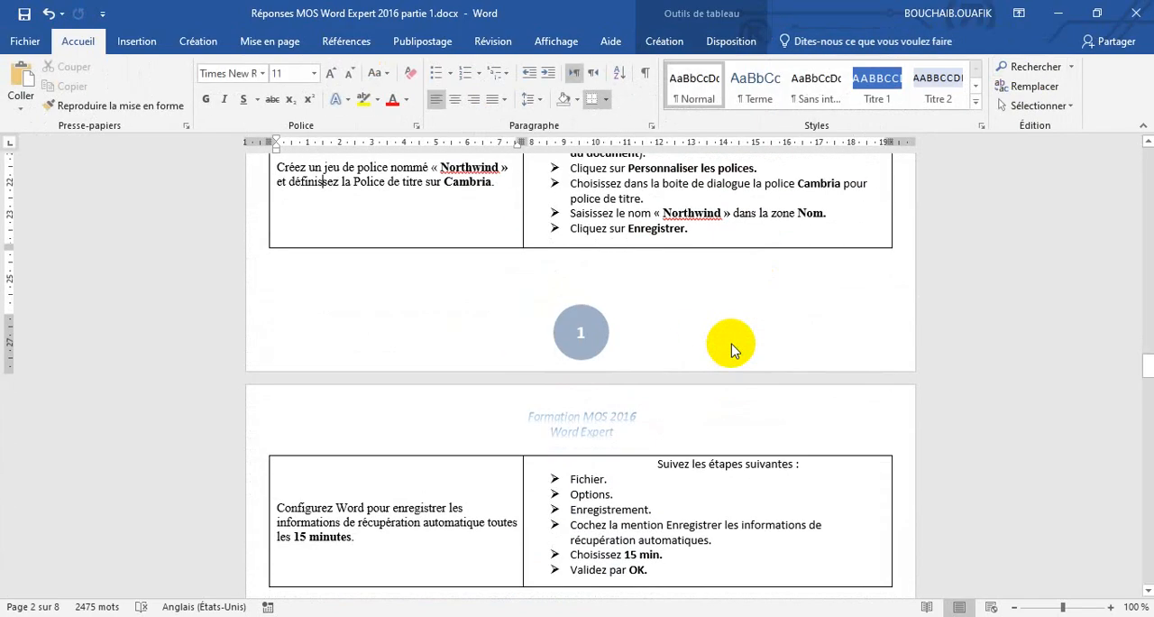
Review the circled page numbers on the Section 2 pages in the normal document view.
{"action": "scroll", "coordinate": [731, 350], "scroll_direction": "up", "scroll_amount": 10}
{"action": "scroll", "coordinate": [732, 344], "scroll_direction": "down", "scroll_amount": 7}
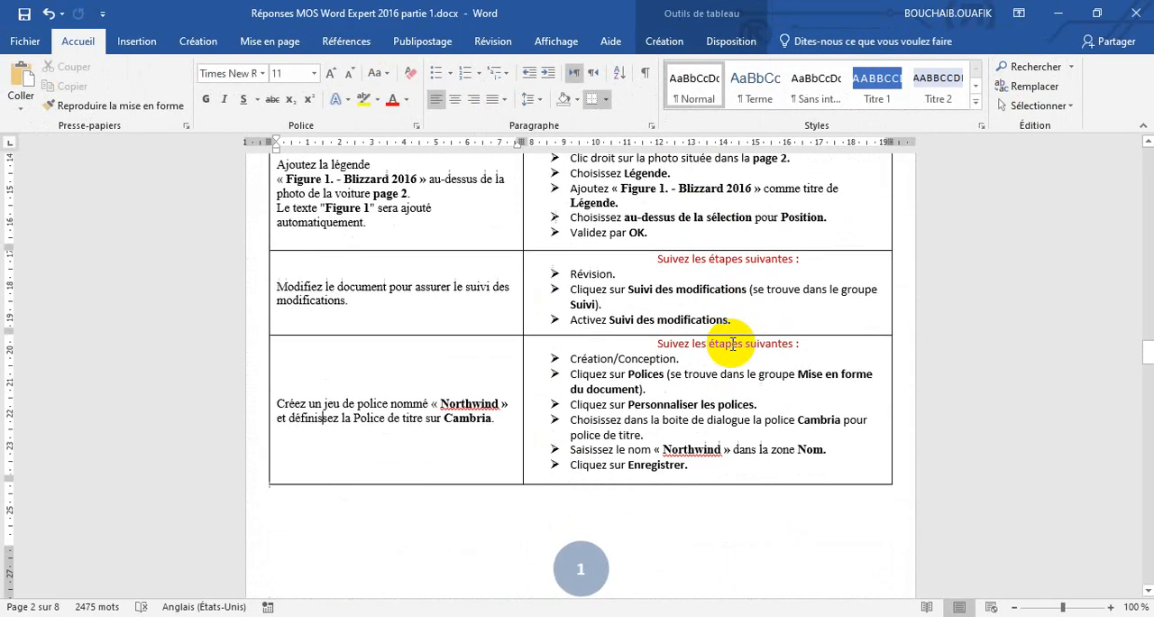
{"action": "scroll", "coordinate": [732, 343], "scroll_direction": "down", "scroll_amount": 6}
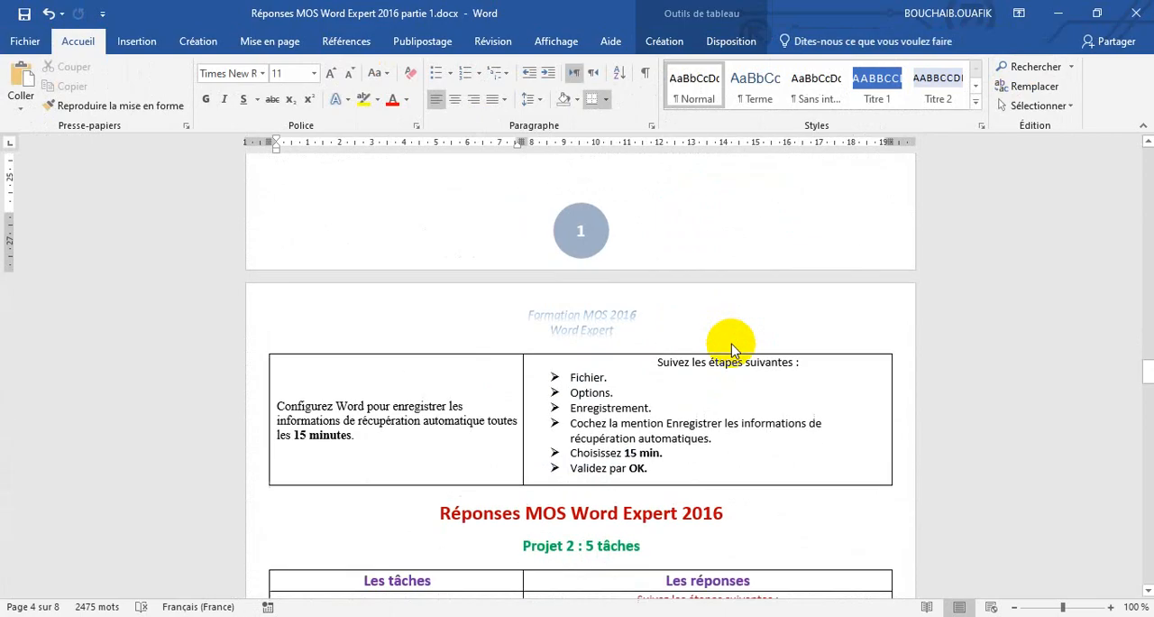
{"action": "scroll", "coordinate": [732, 343], "scroll_direction": "up", "scroll_amount": 10}
{"action": "scroll", "coordinate": [732, 343], "scroll_direction": "down", "scroll_amount": 3}
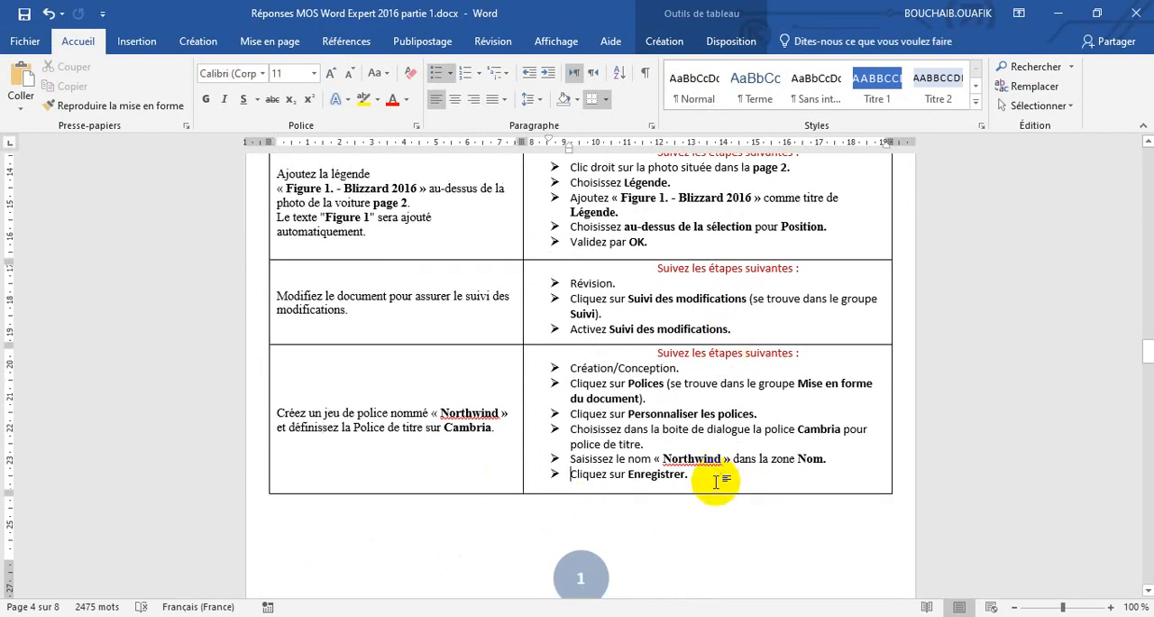
{"action": "scroll", "coordinate": [617, 556], "scroll_direction": "down", "scroll_amount": 20}
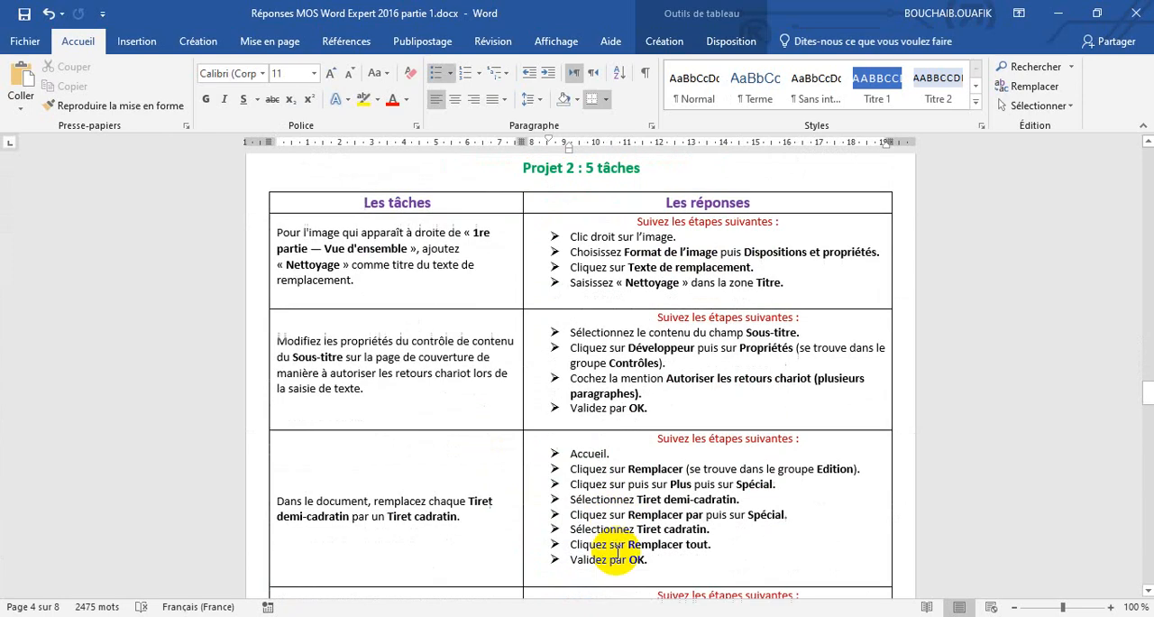